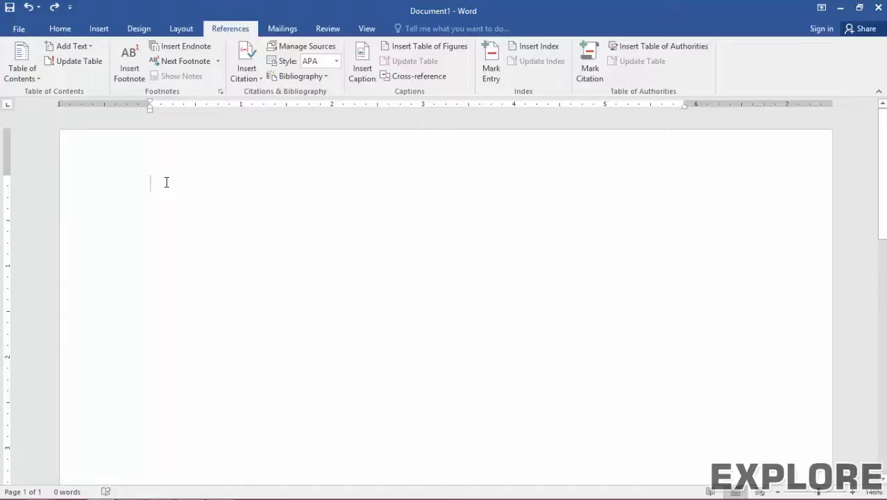
key("ctrl+Return")
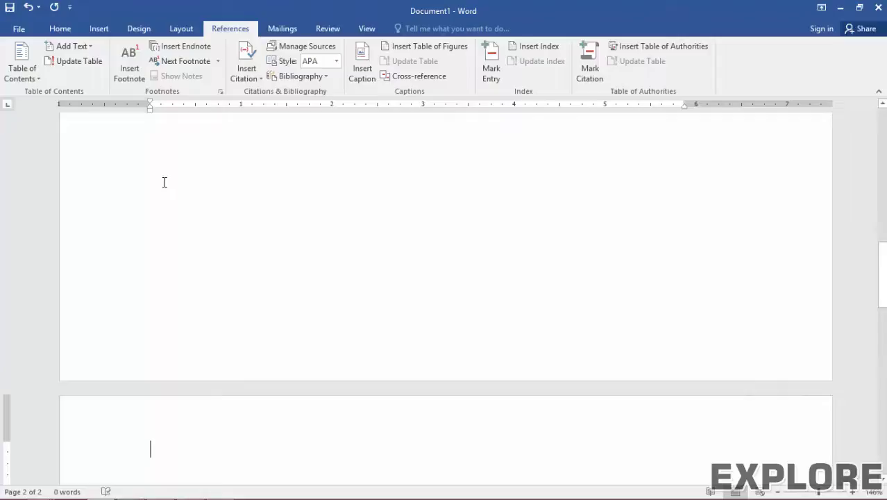
scroll(182, 352, "down", 1)
scroll(182, 351, "down", 2)
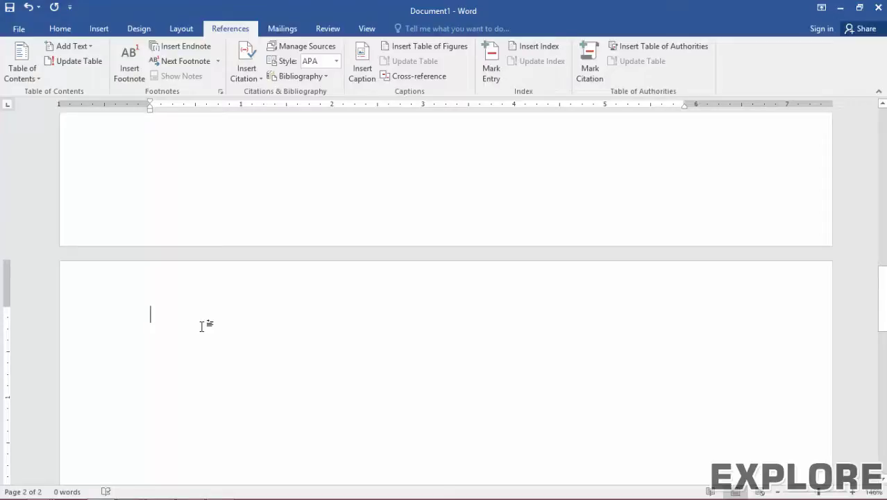
type("x")
key("BackSpace")
key("BackSpace")
key("BackSpace")
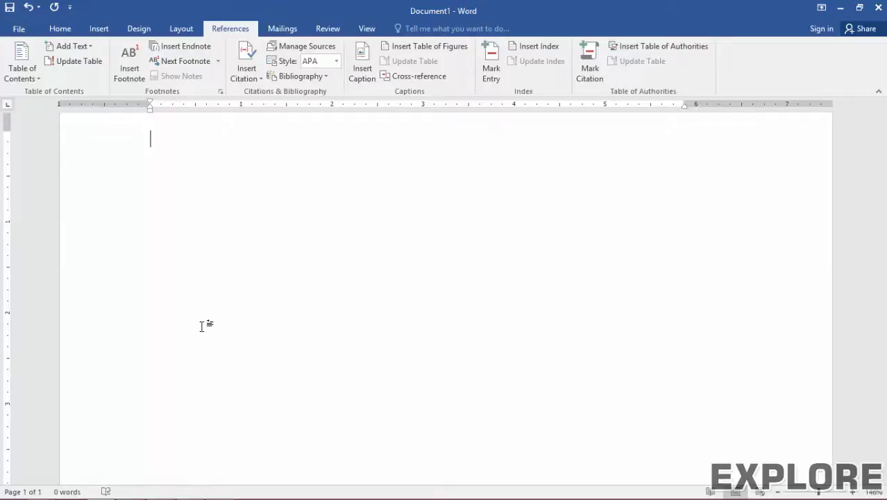
- Start a second page and add the title "Explore Online Academy" on it in Heading 1 style
scroll(201, 326, "down", 3)
type("E")
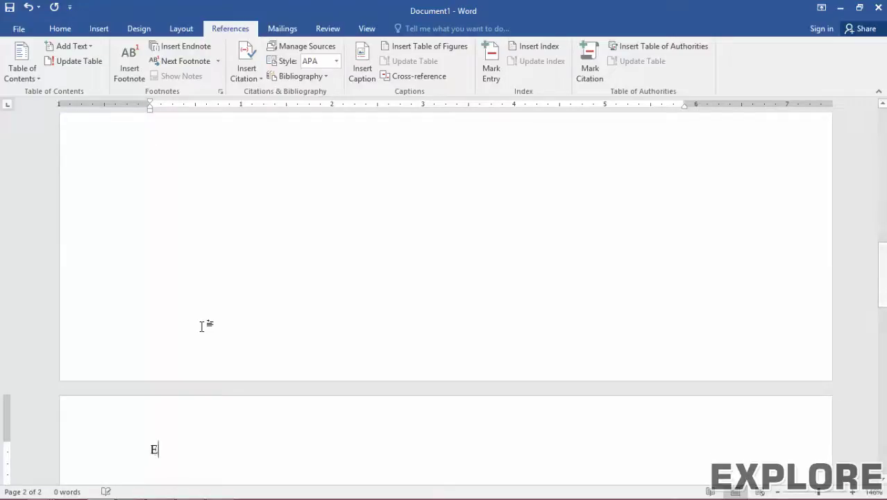
type("xplore O")
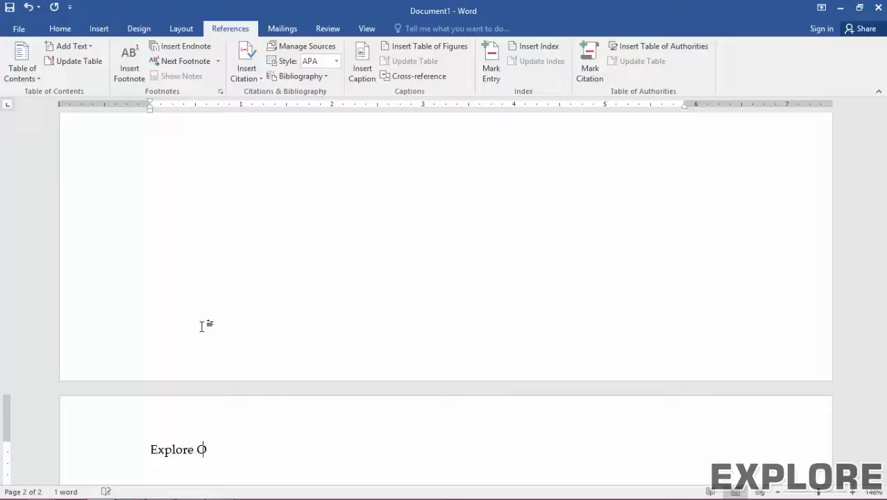
type("nline Academy")
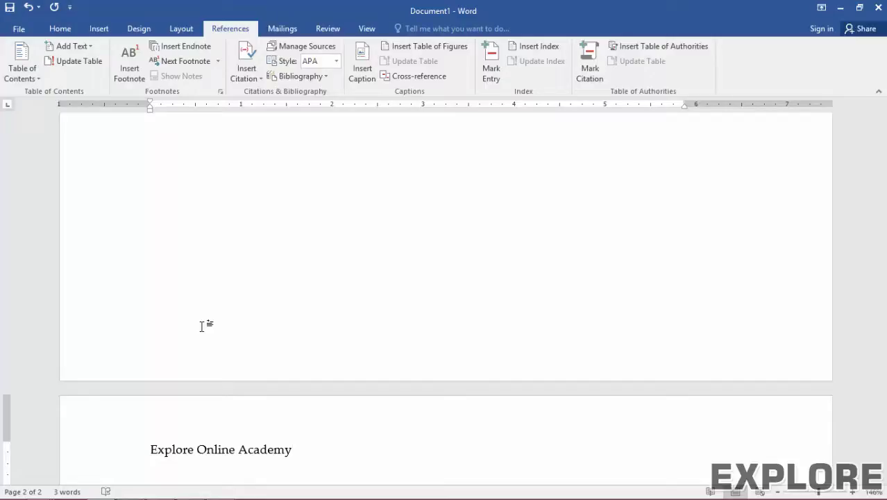
key("ctrl+alt+1")
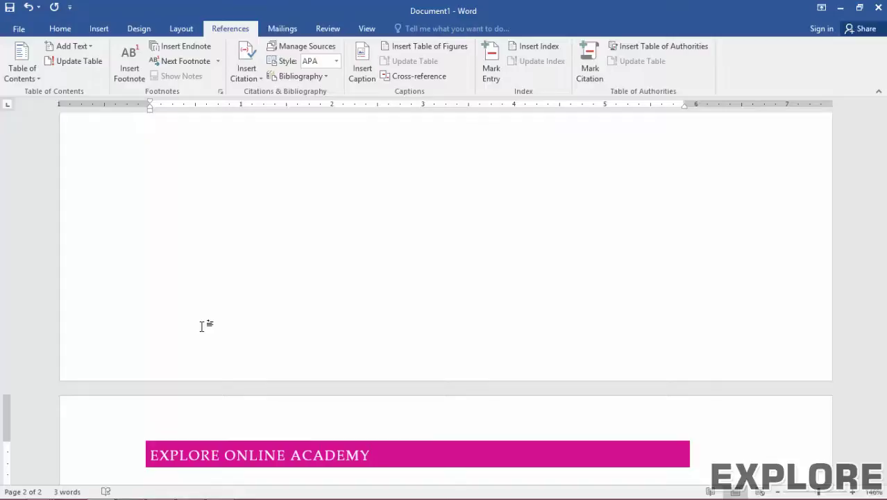
- Generate ten paragraphs of sample text below the Explore Online Academy heading with =rand(10)
key("Return")
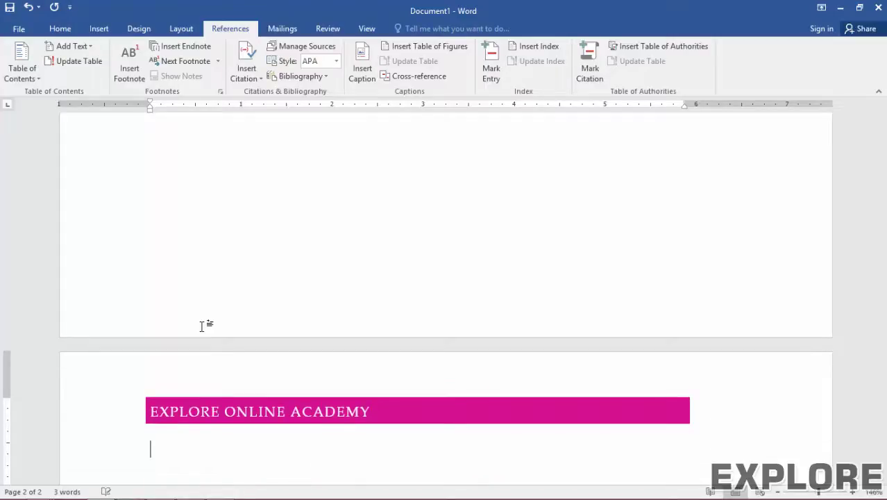
type("=rand(10)")
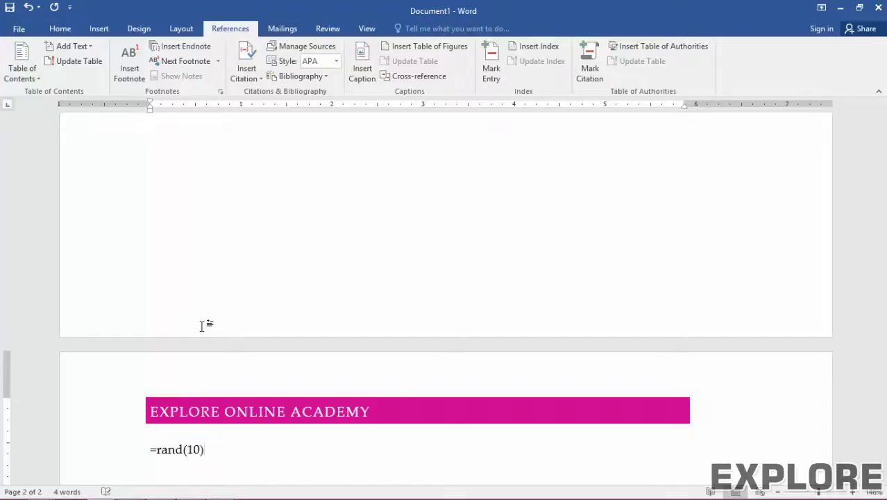
key("Return")
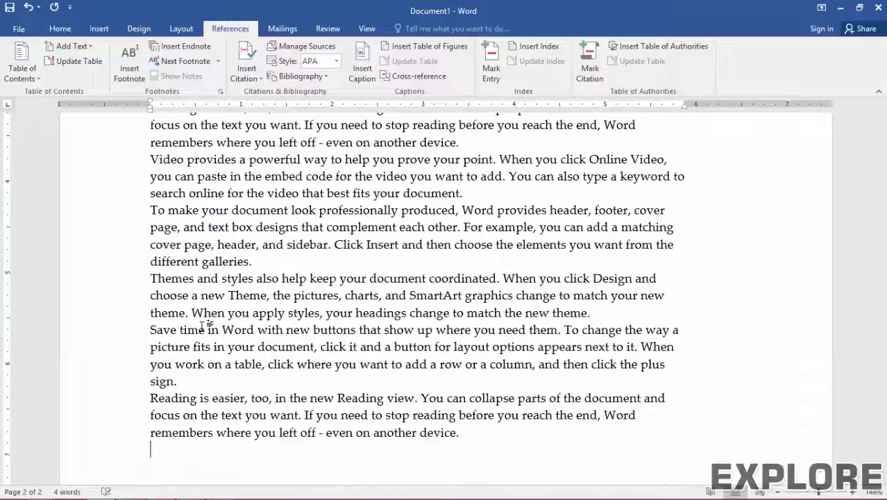
- Insert the line "MS Office" after the second paragraph under the Explore Online Academy heading and style it as Heading 2
scroll(290, 328, "up", 3)
scroll(290, 327, "up", 7)
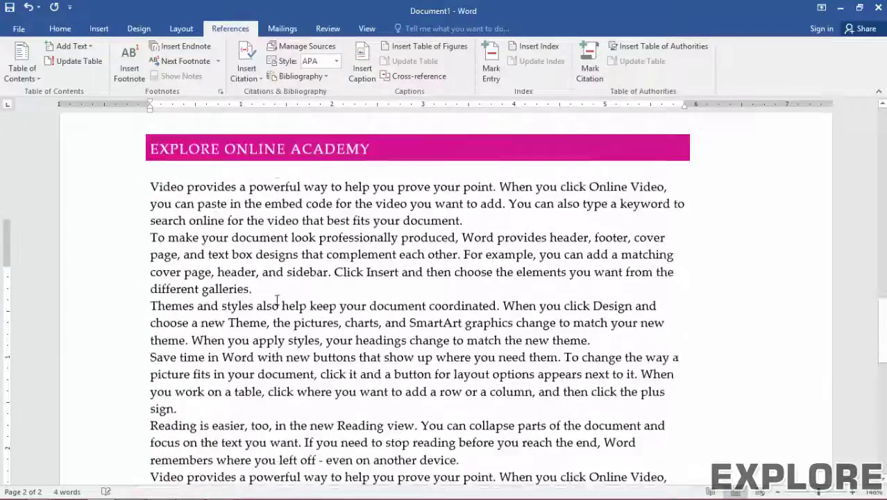
scroll(277, 301, "down", 6)
scroll(274, 306, "up", 3)
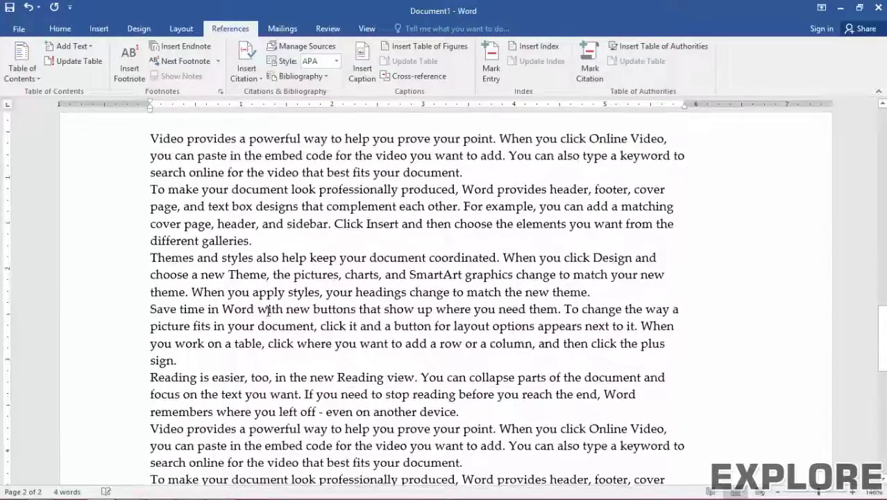
left_click(278, 336)
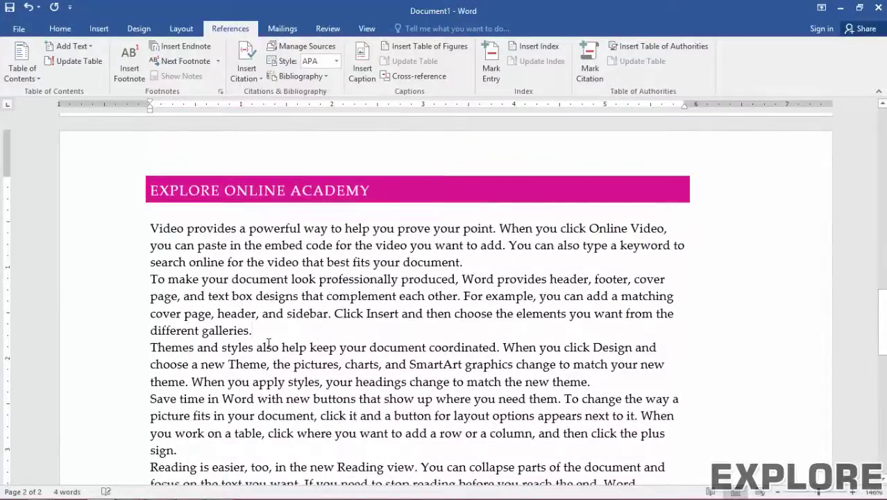
key("Return")
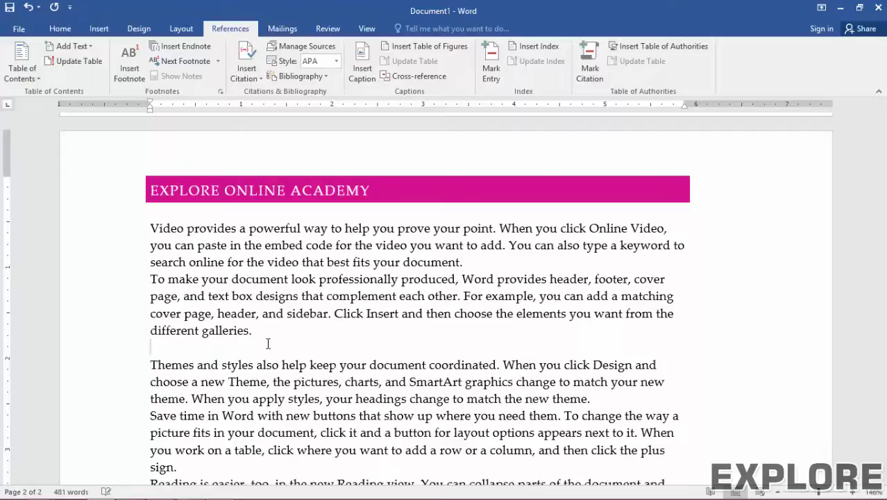
type("MS Office")
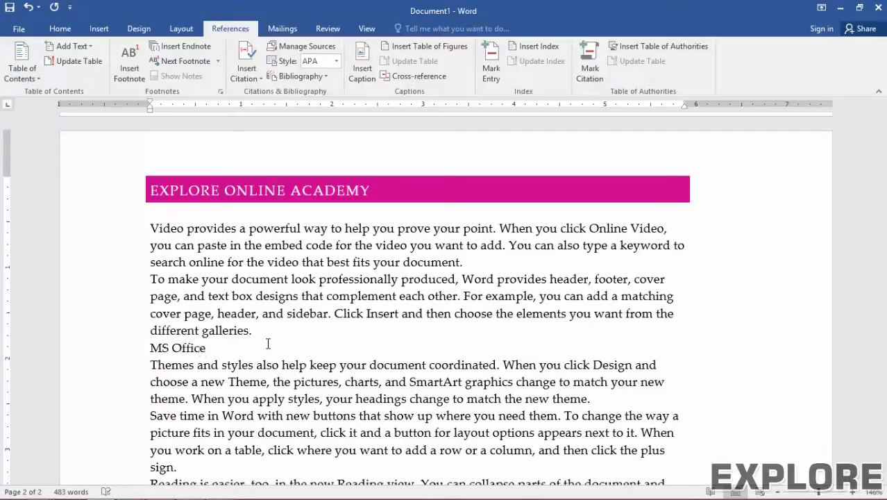
key("ctrl+alt+2")
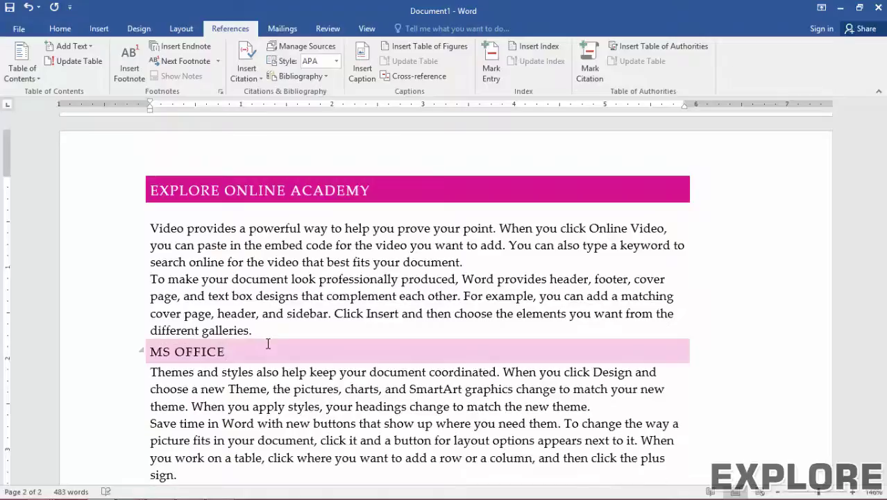
- Insert the line "MS Word" after the second paragraph under the MS Office heading and style it as Heading 3
scroll(206, 370, "down", 3)
left_click(215, 392)
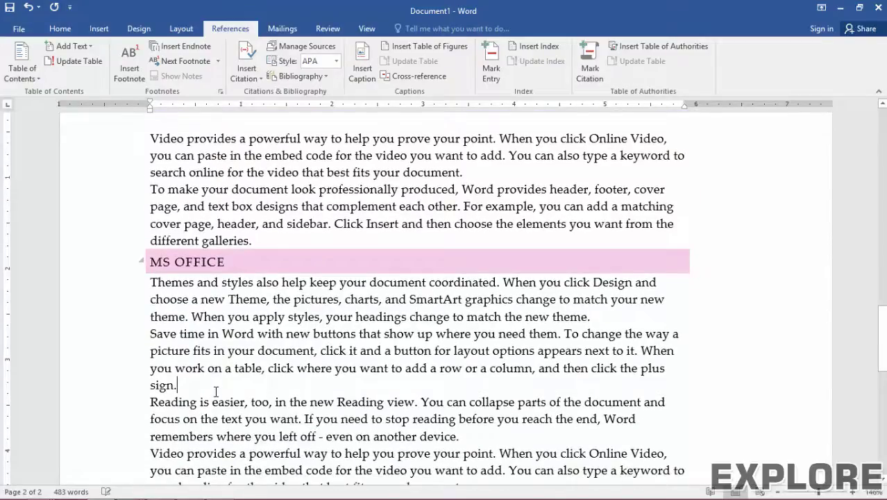
key("Return")
type("M")
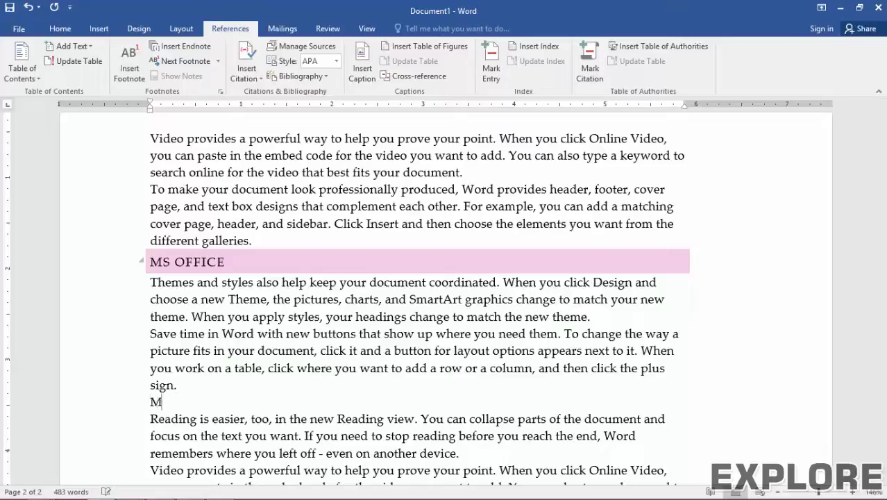
type("a")
key("BackSpace")
type("A")
key("BackSpace")
type("S ")
type("Wors")
key("BackSpace")
key("BackSpace")
type("d")
key("BackSpace")
key("BackSpace")
type("ord")
key("ctrl+alt+3")
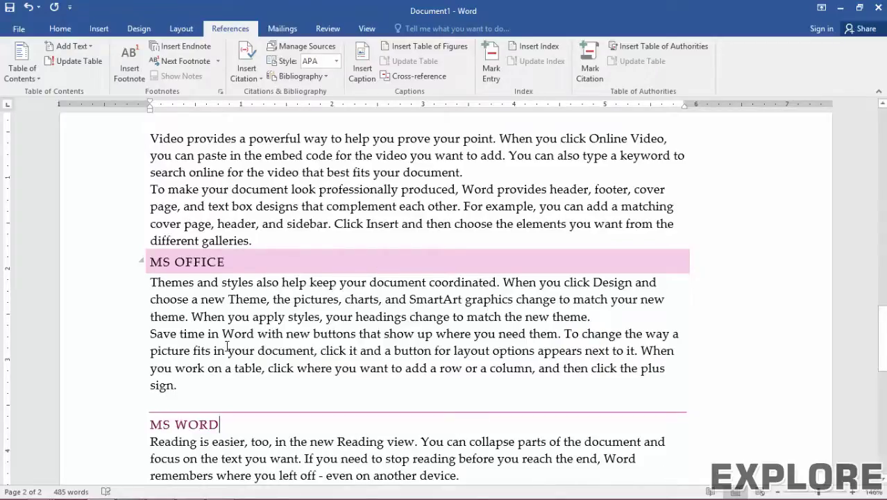
- Insert the line "Intro" after the second paragraph under the MS Word heading and style it as Heading 1
scroll(229, 349, "down", 5)
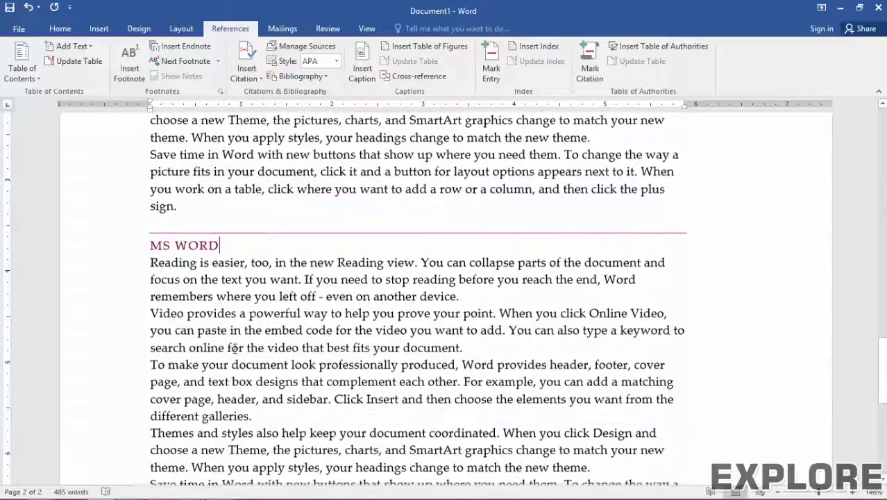
left_click(488, 303)
key("Return")
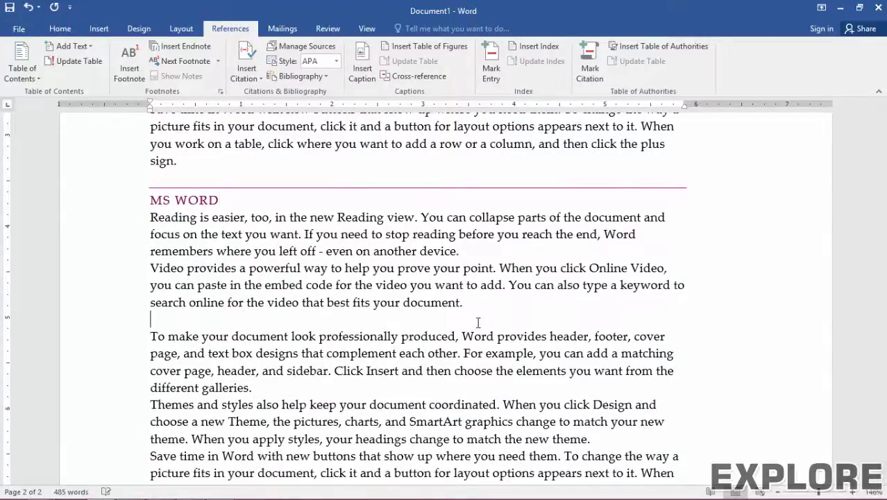
type("Intro")
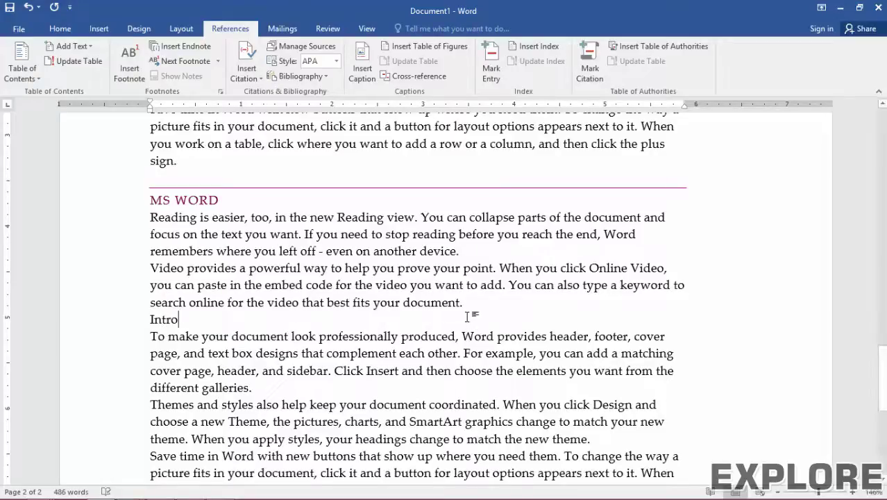
key("ctrl+alt+1")
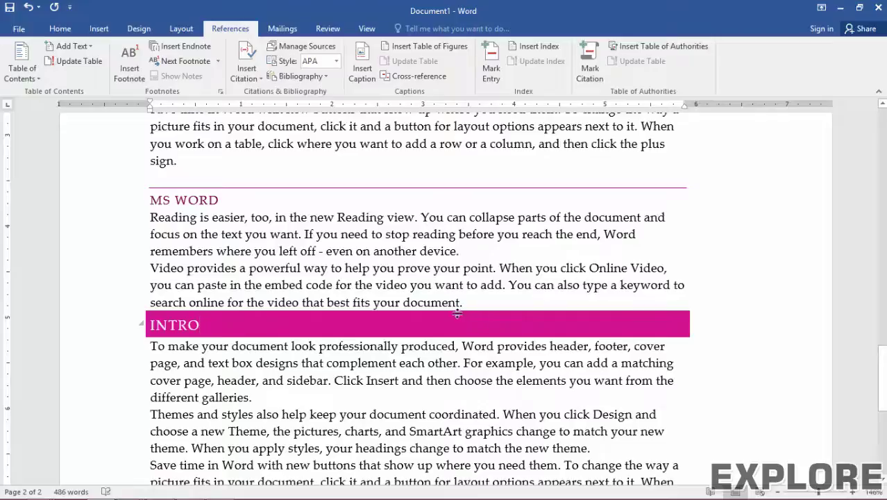
- Start a third page after the sample text and add "Web Designing" on it in Heading 1 style
scroll(291, 250, "up", 3)
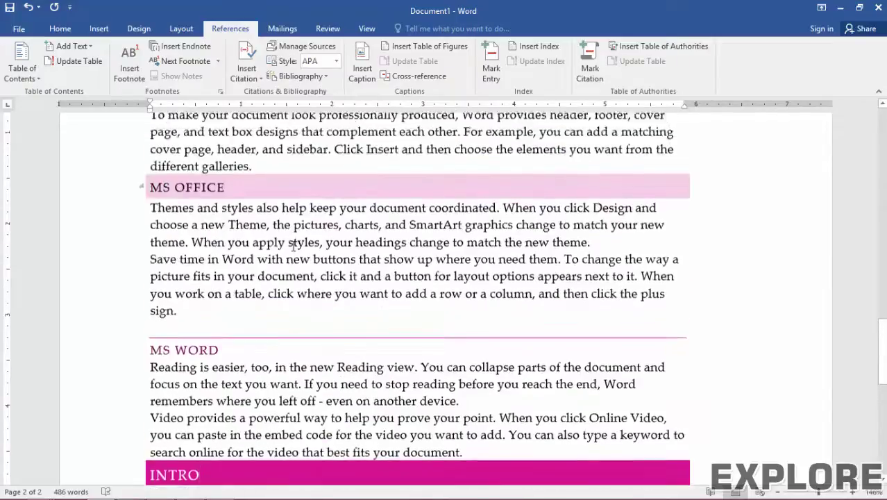
scroll(285, 263, "down", 9)
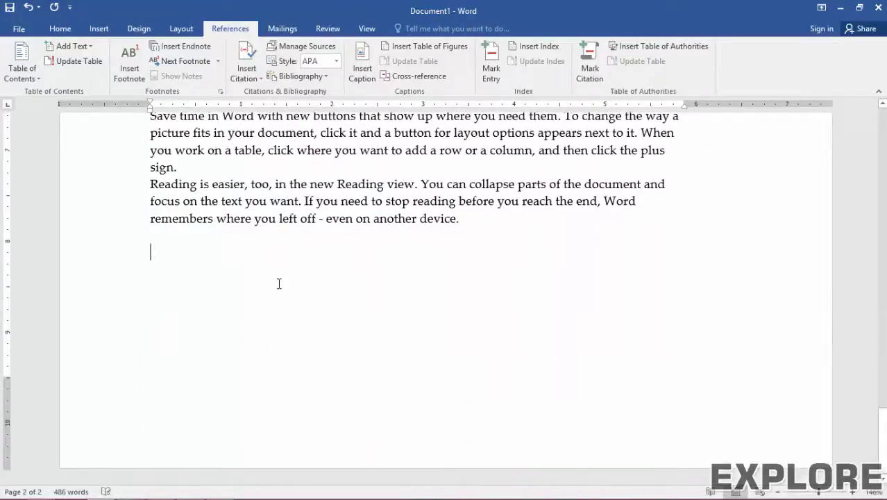
scroll(246, 342, "down", 2)
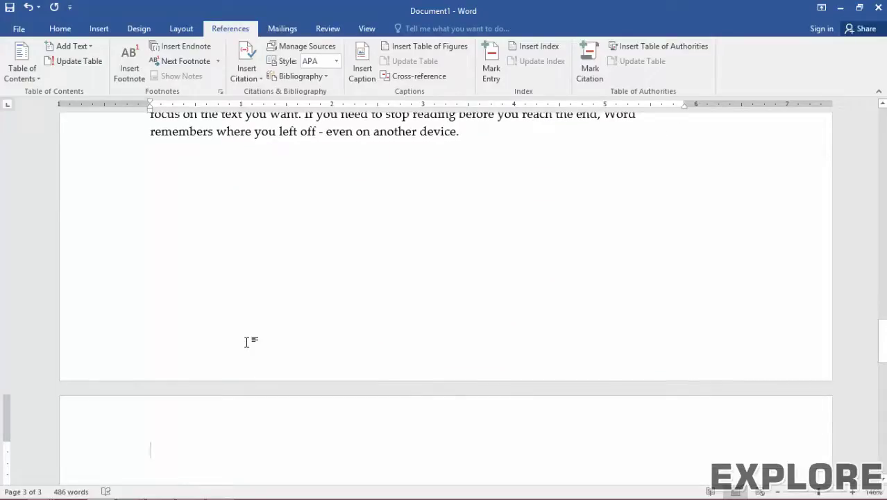
type("Webde")
key("BackSpace")
key("BackSpace")
type("Desiging")
key("BackSpace")
key("BackSpace")
key("BackSpace")
type("ning")
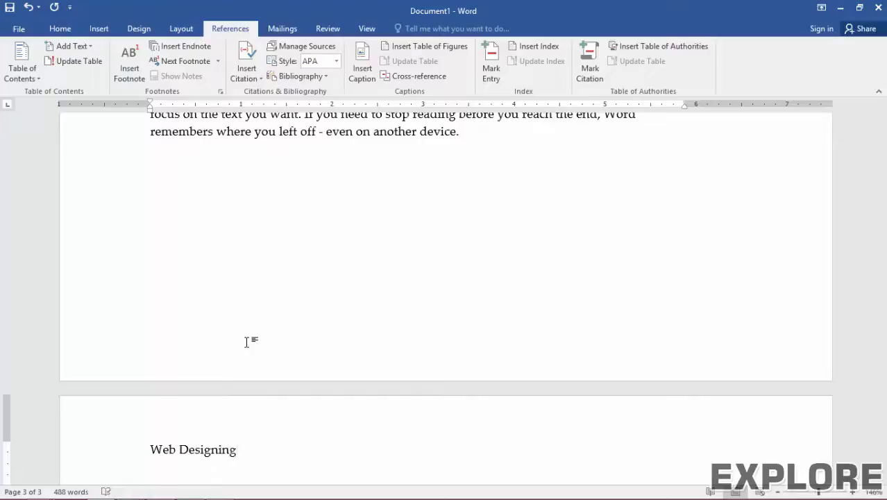
key("ctrl+alt+1")
- Fill the area below the Web Designing heading with sample text using =rand()
key("Return")
type("=rand()")
key("Return")
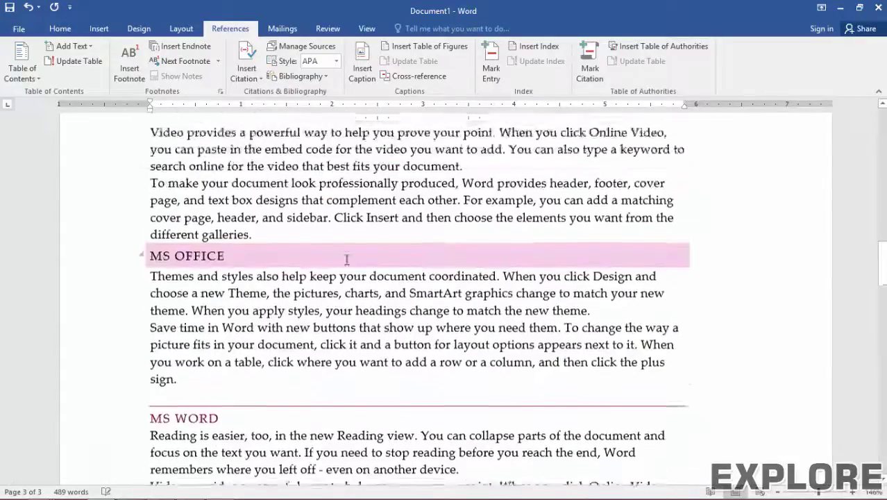
- Insert a table of contents in the Automatic Table 1 style on the blank first page
scroll(346, 257, "up", 15)
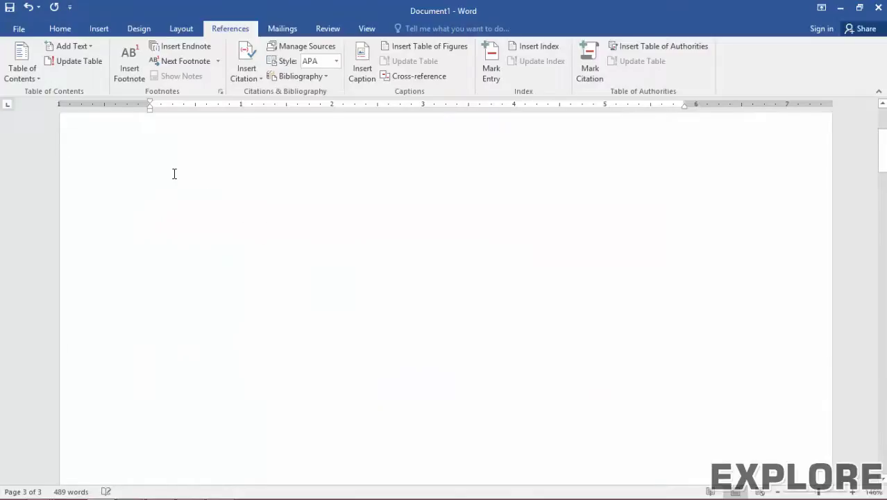
left_click(184, 181)
left_click(16, 58)
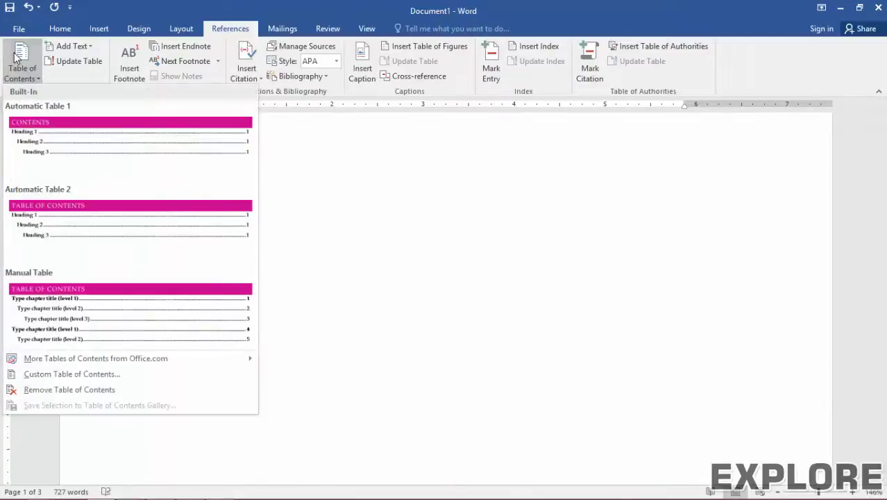
left_click(97, 150)
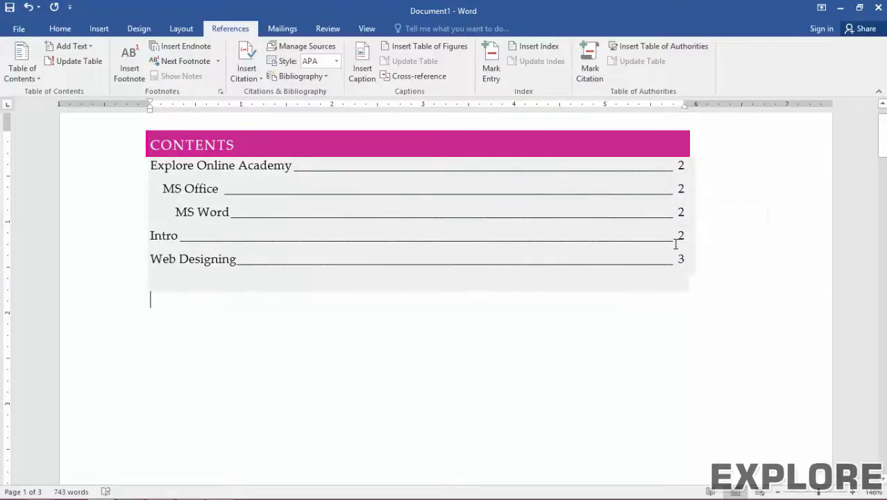
- Follow the MS Word and Web Designing links in the table of contents to check where they lead
left_click(239, 288)
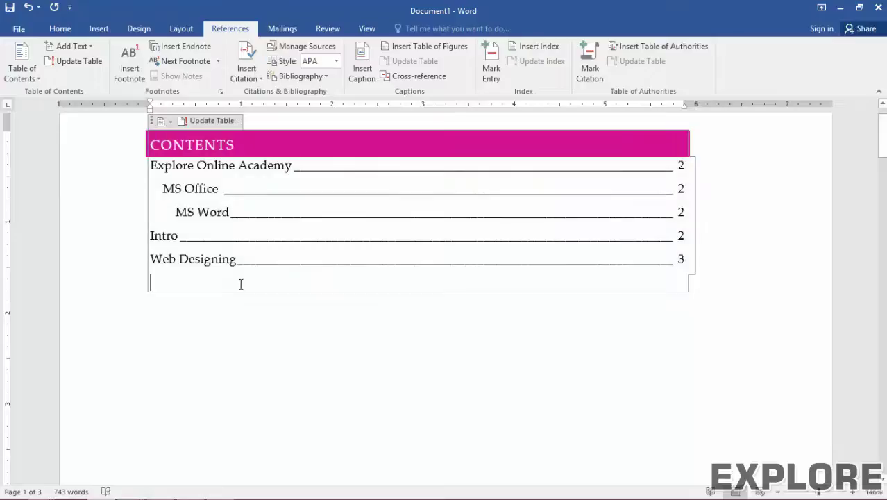
left_click(219, 213, "ctrl")
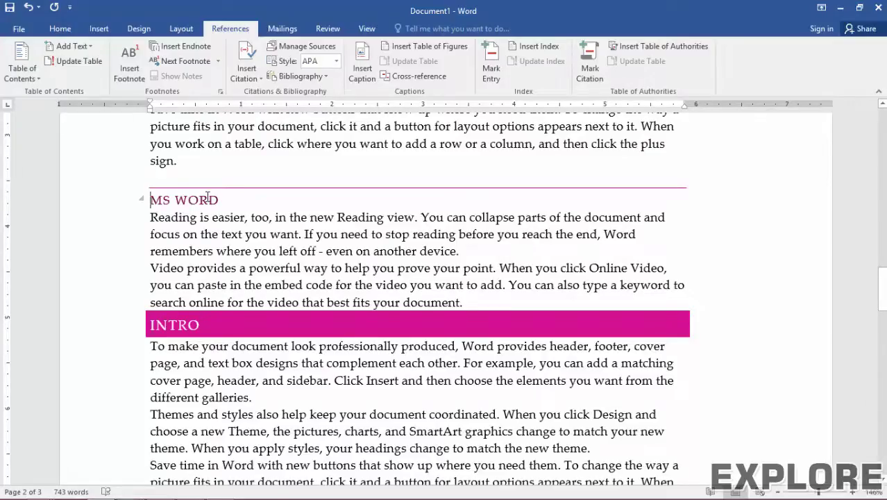
scroll(207, 197, "up", 15)
scroll(207, 197, "up", 5)
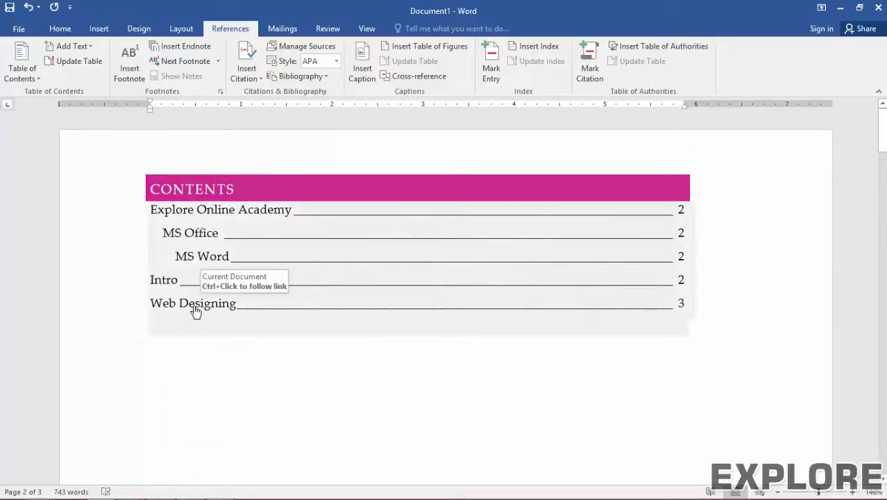
left_click(196, 309, "ctrl")
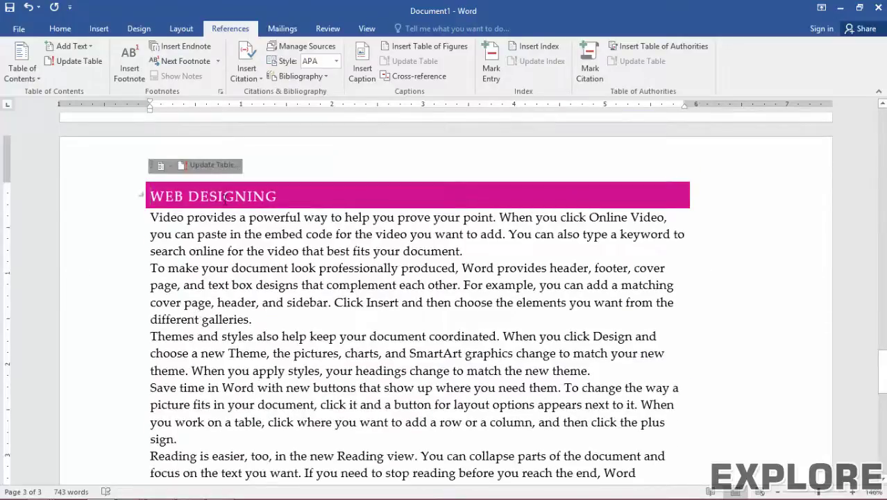
- Customize the table of contents on the first page with a dashed tab leader and replace the existing table
scroll(226, 199, "up", 12)
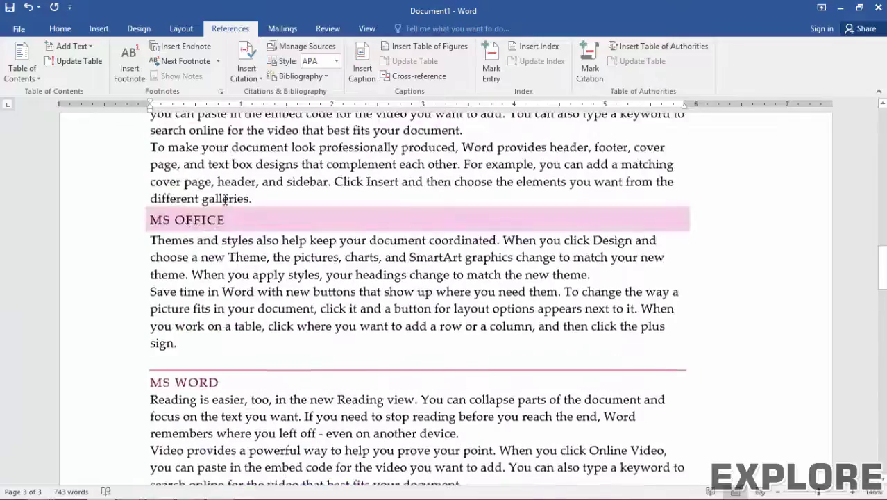
scroll(218, 199, "up", 6)
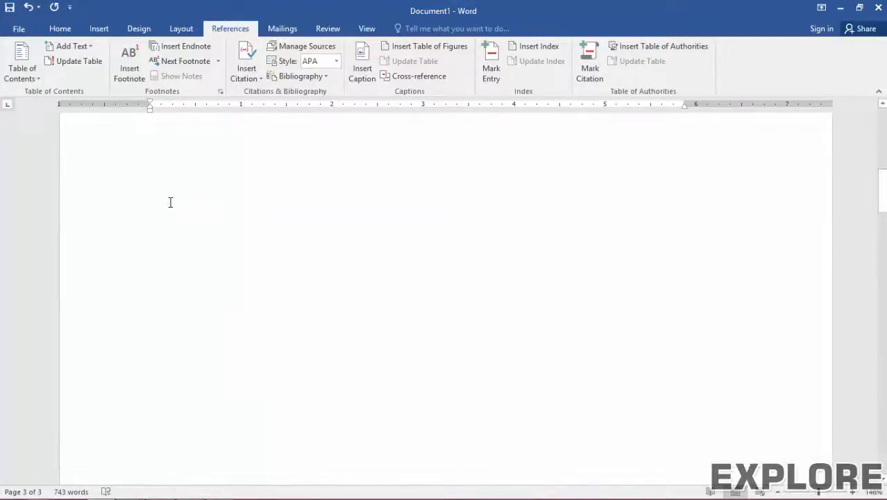
scroll(228, 206, "up", 10)
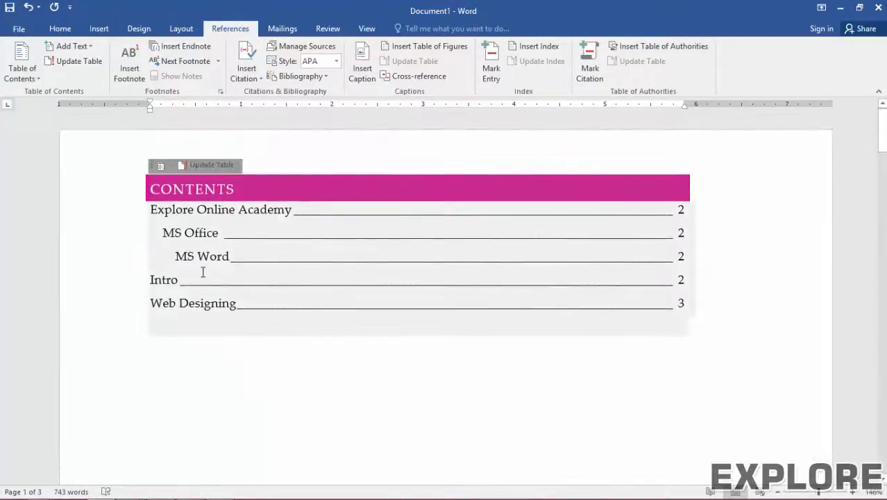
left_click(183, 235)
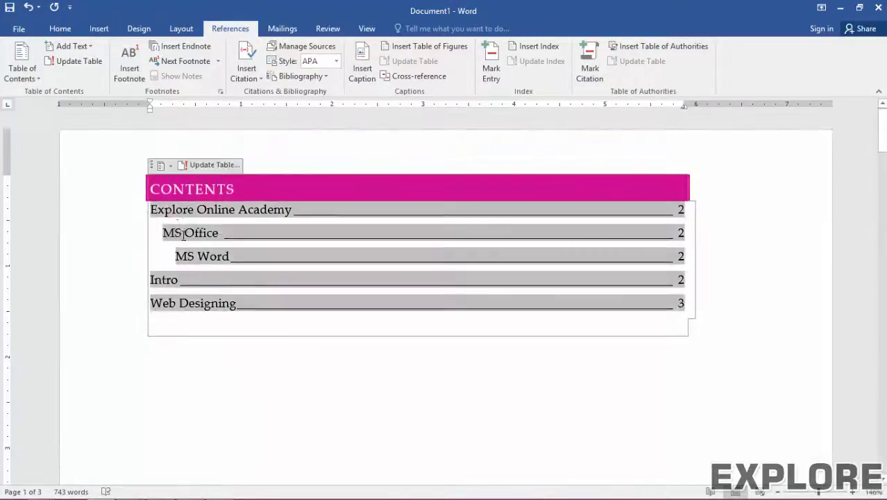
left_click(22, 66)
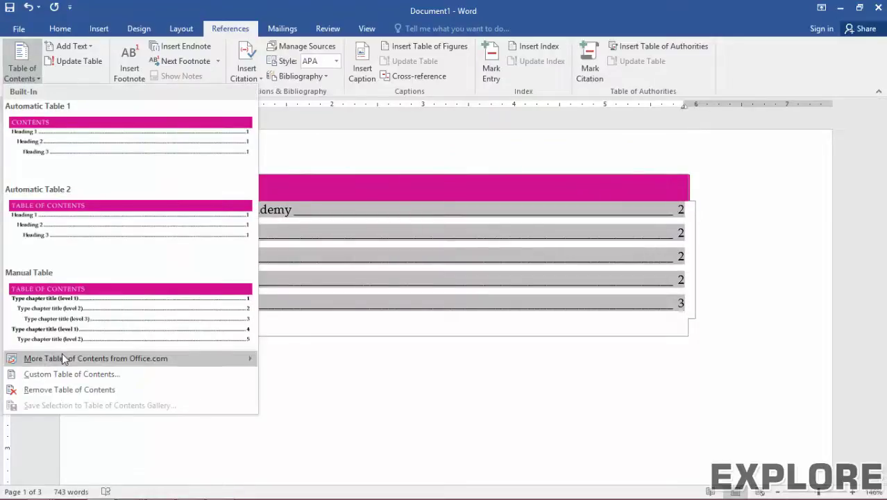
mouse_move(135, 362)
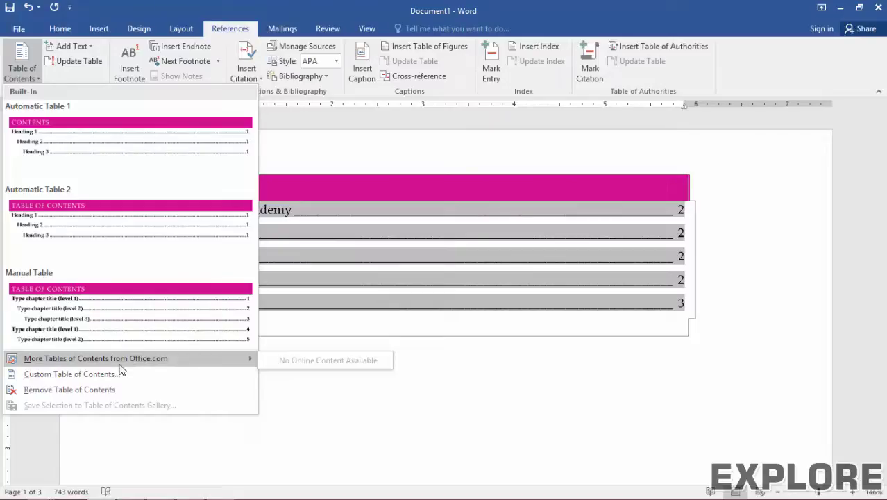
left_click(82, 377)
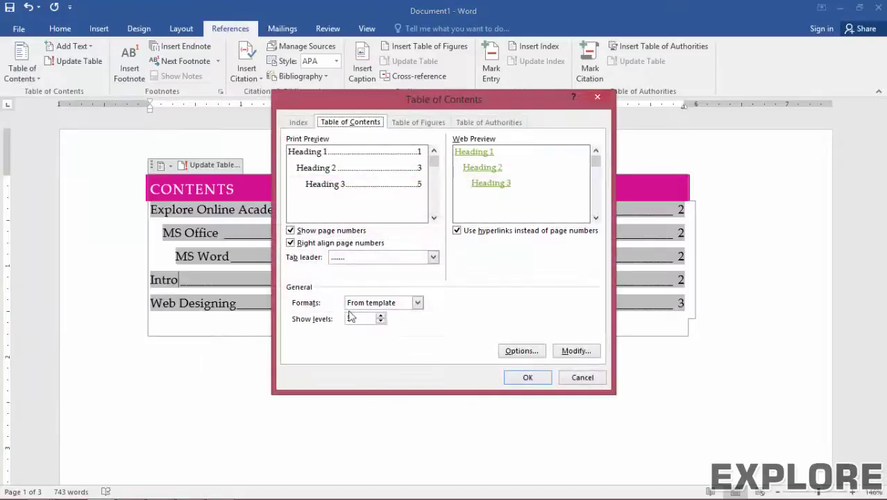
left_click(430, 257)
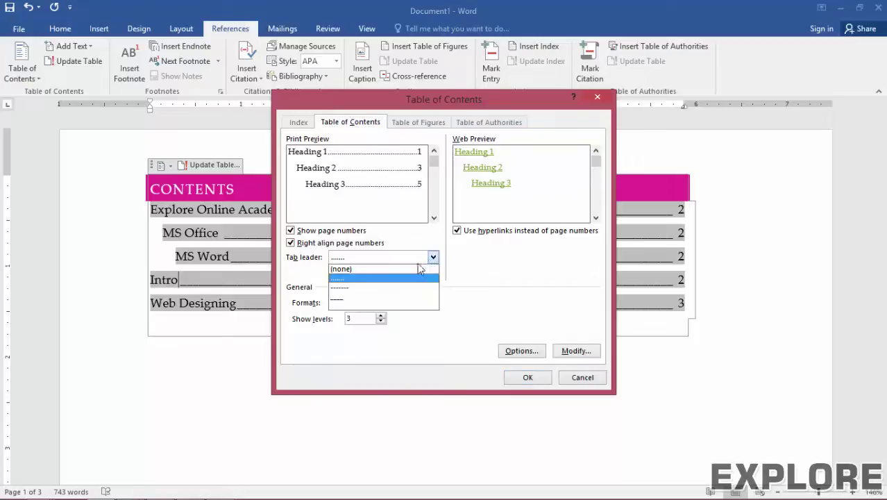
left_click(387, 286)
left_click(526, 378)
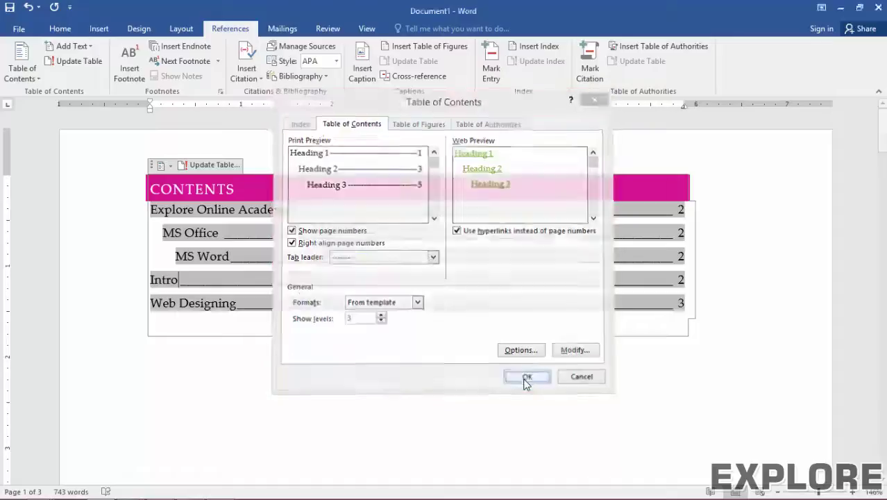
left_click(424, 293)
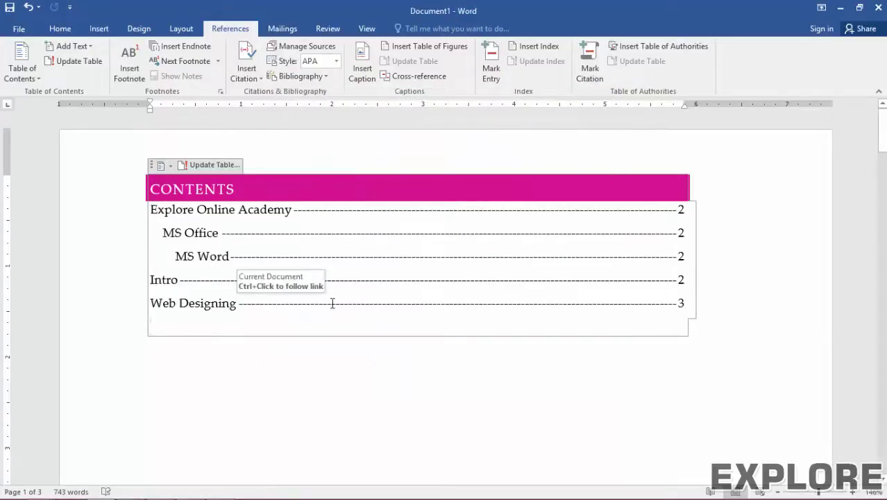
- Remove the table of contents from the document and undo the removal
left_click(22, 73)
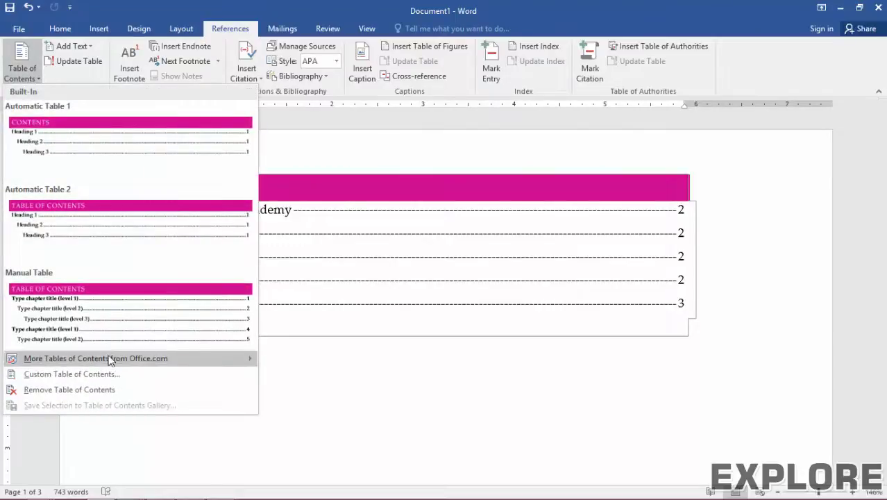
left_click(75, 391)
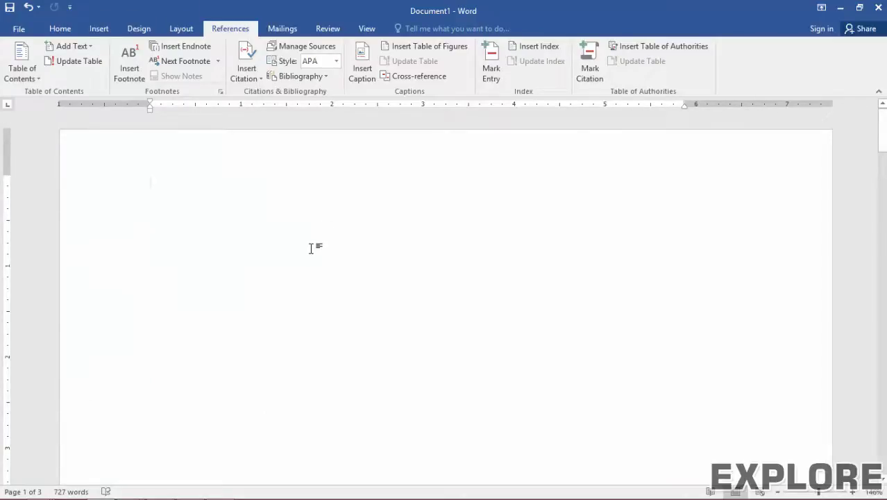
key("ctrl+z")
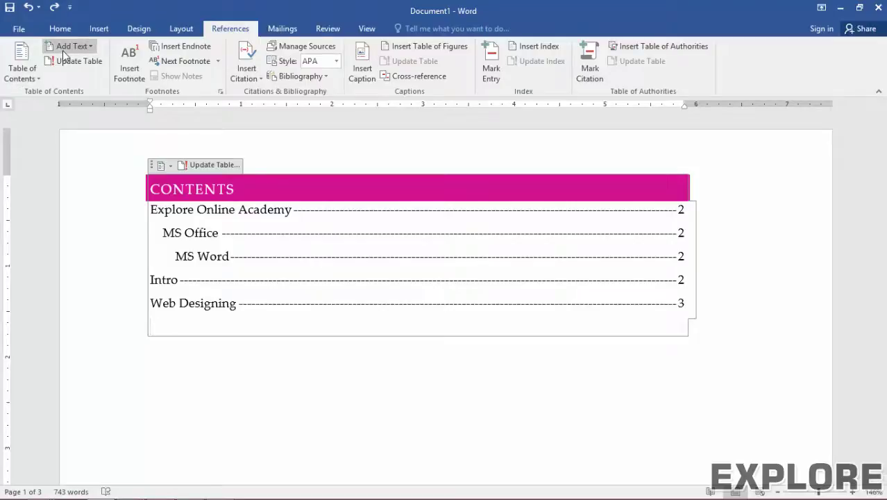
- Add a Level 1 table-of-contents heading "Programming" below the last paragraph on the third page
scroll(256, 321, "down", 3)
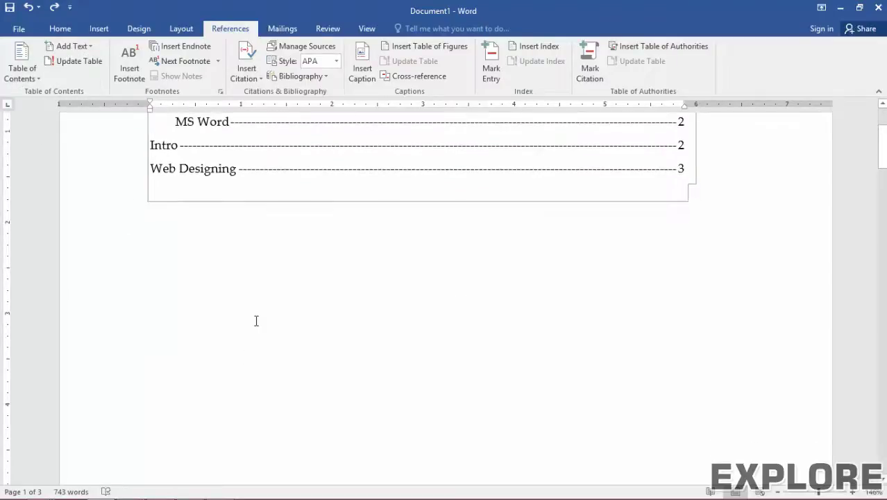
scroll(256, 321, "down", 5)
scroll(256, 321, "down", 15)
scroll(256, 321, "down", 12)
left_click(187, 165)
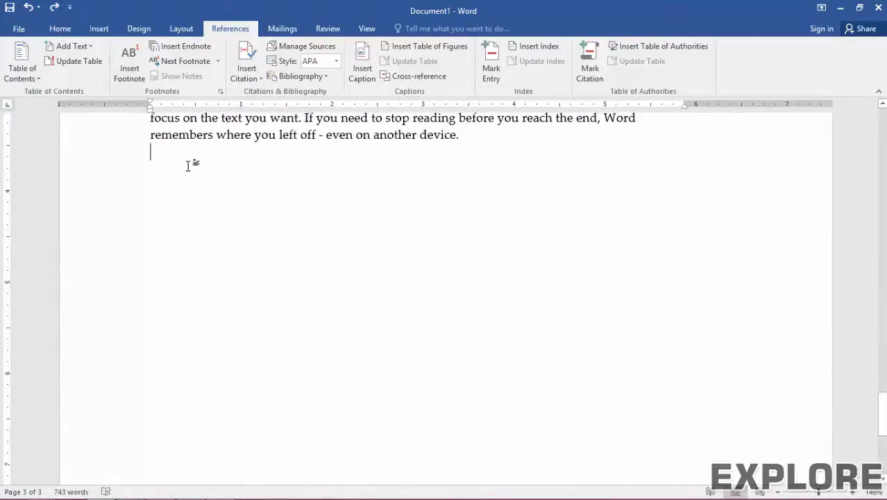
left_click(90, 45)
left_click(75, 78)
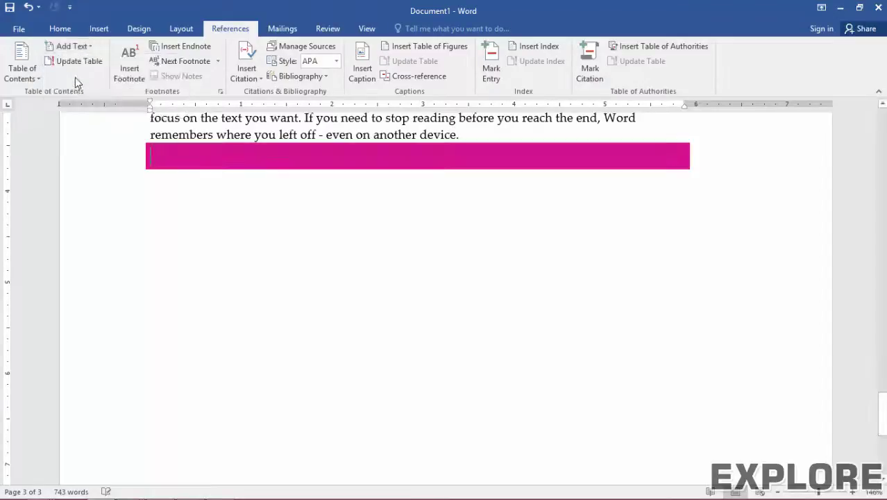
scroll(187, 208, "up", 4)
scroll(165, 247, "up", 2)
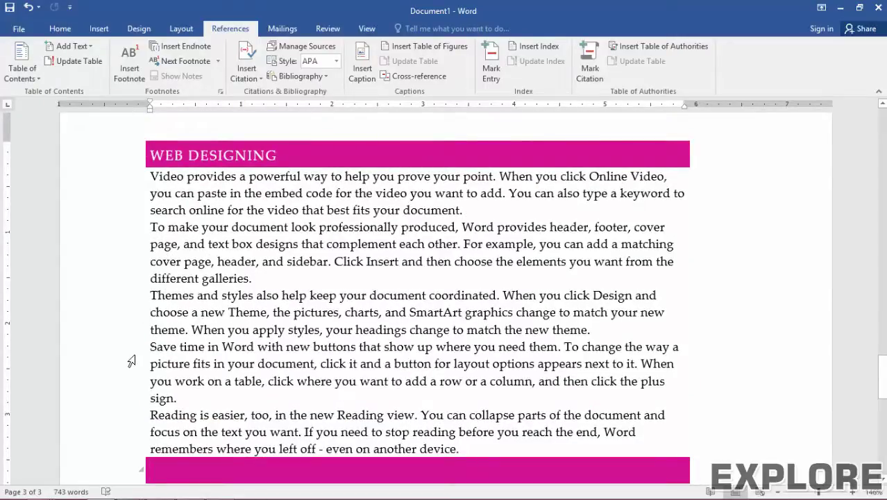
type("P")
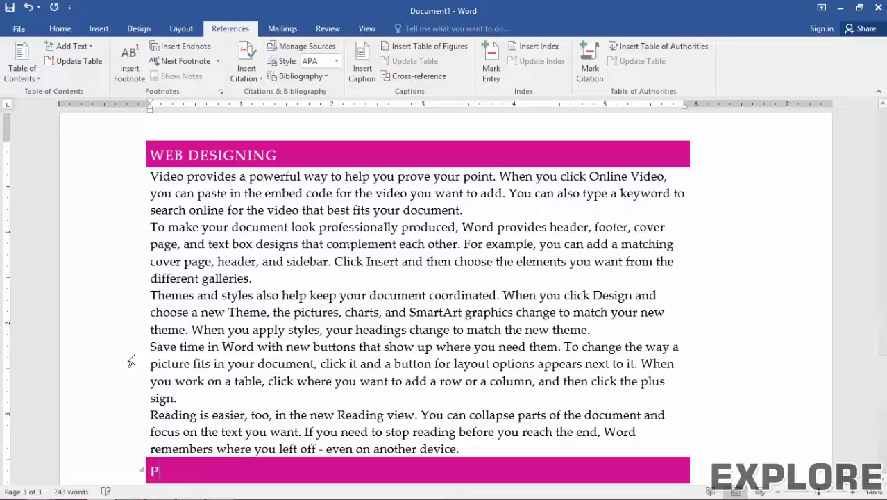
type("ROGRAMI")
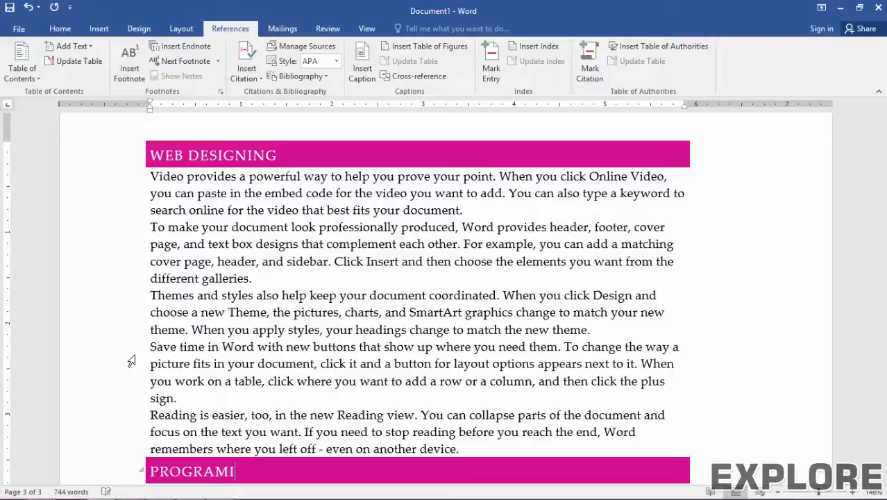
type("NMING")
scroll(135, 358, "down", 2)
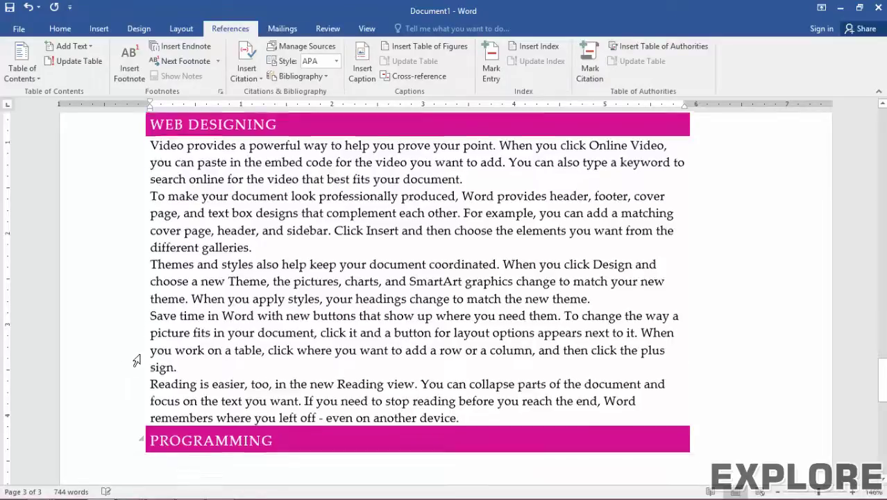
- Insert a Level 2 heading "HTML 5" after the second paragraph of the Web Designing section
scroll(271, 269, "up", 2)
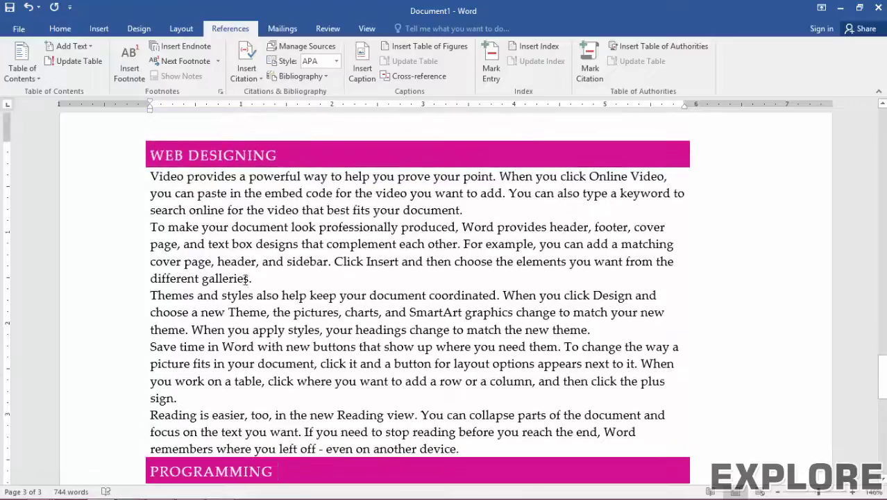
left_click(262, 281)
key("Return")
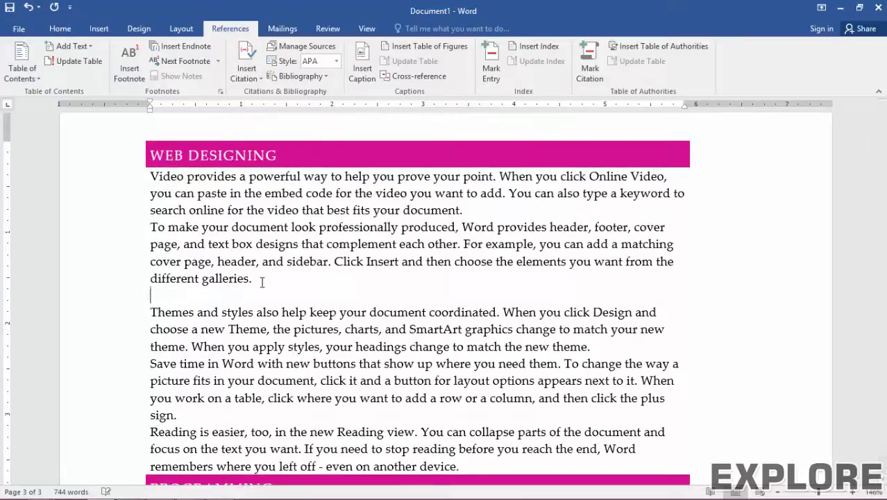
left_click(77, 50)
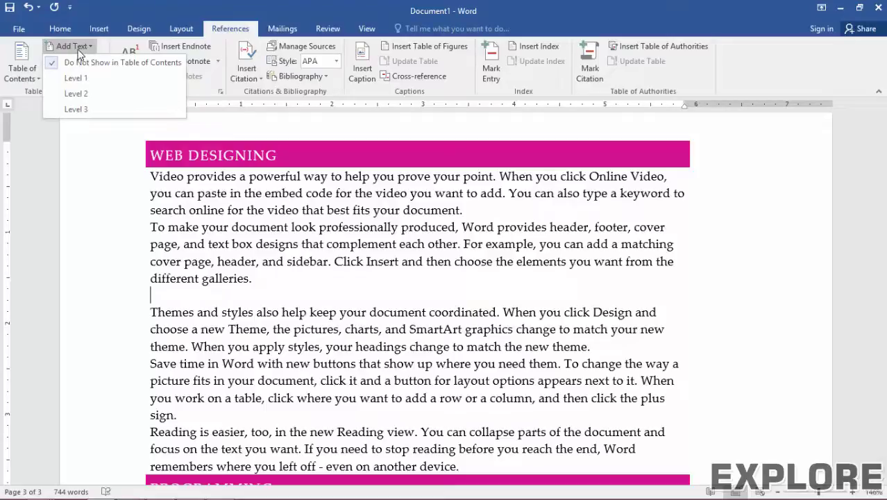
left_click(73, 94)
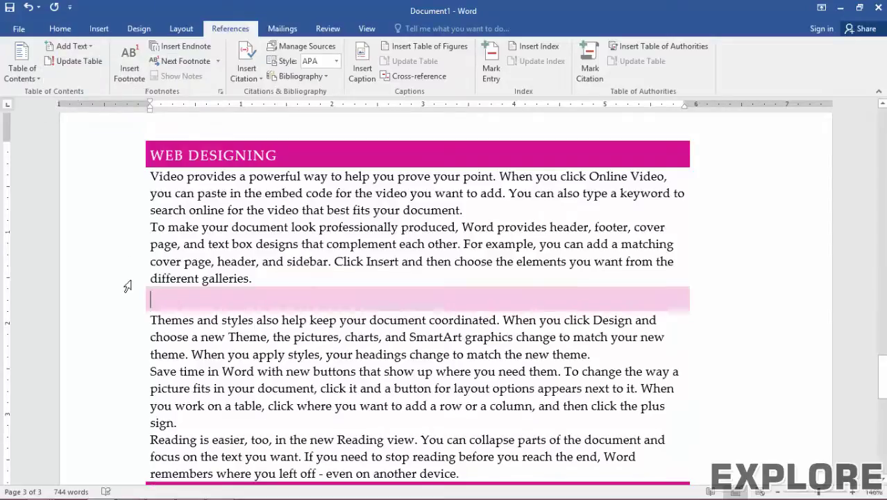
type("HTML")
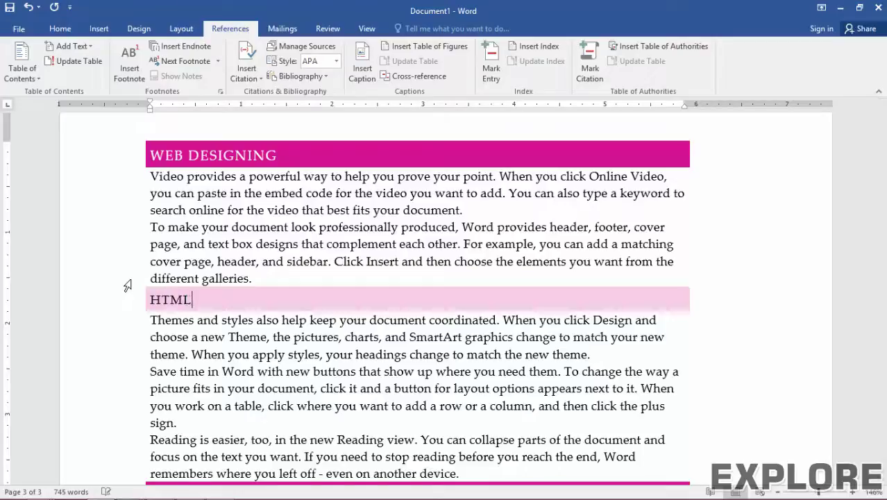
type(" 5")
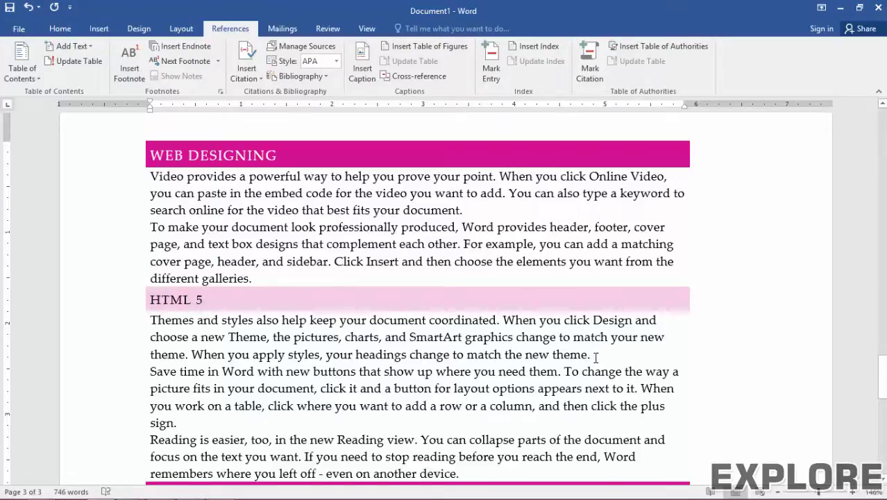
- Insert a Level 2 heading "CSS 3" before the last paragraph of the Web Designing section
left_click(298, 425)
key("Return")
left_click(75, 45)
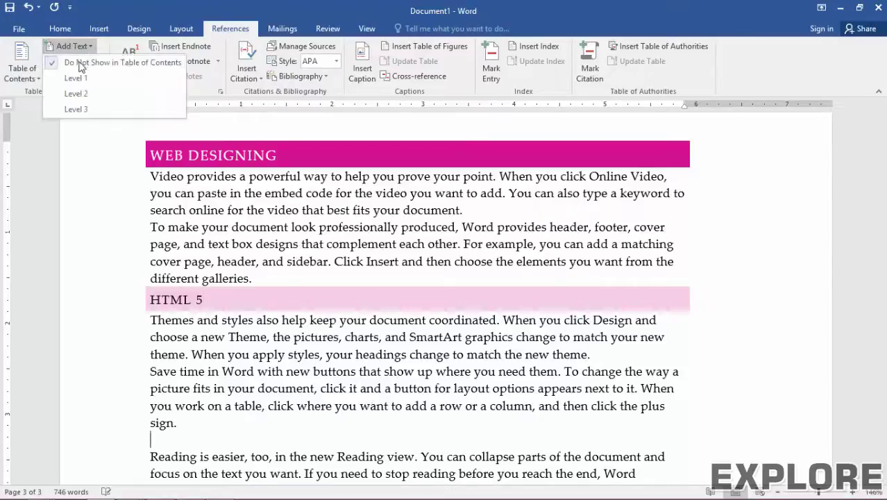
left_click(71, 108)
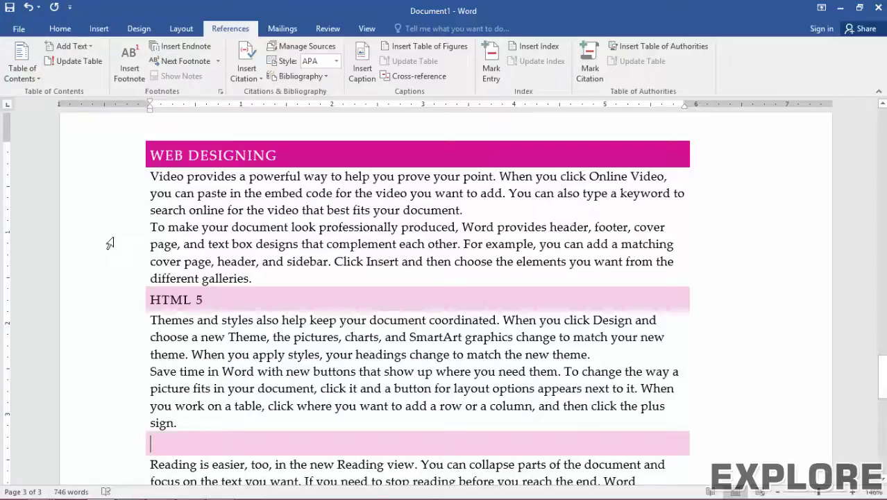
type("CSS 3")
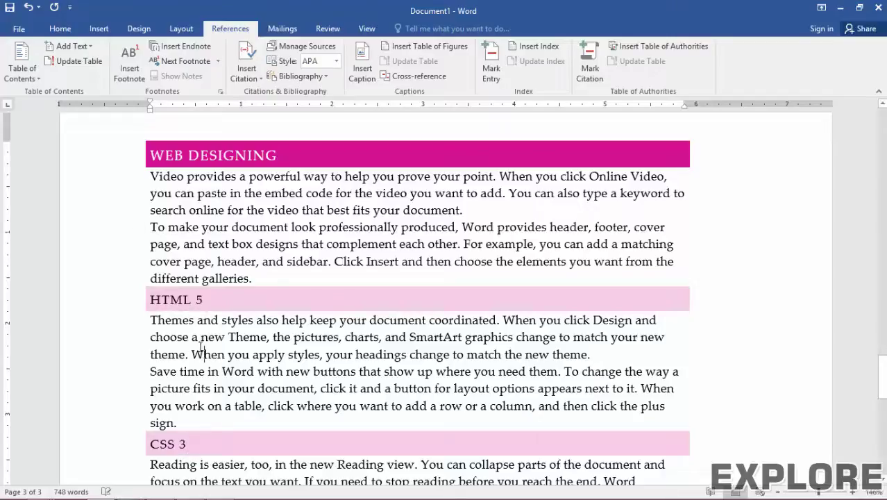
- Bring up the update options for the table of contents on the first page and dismiss them
scroll(199, 348, "down", 1)
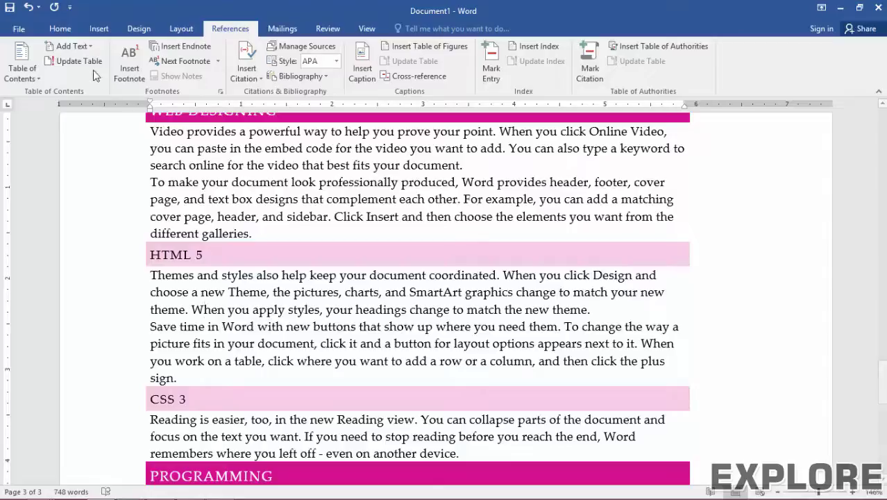
scroll(277, 229, "up", 10)
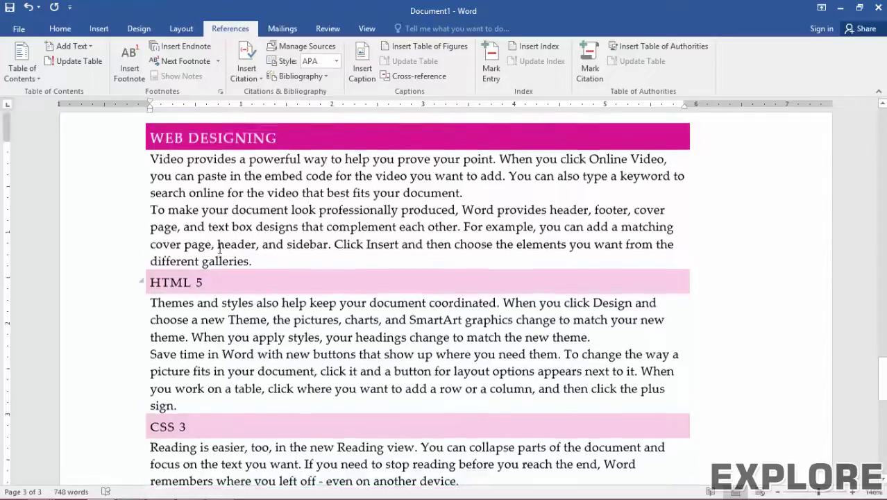
scroll(340, 209, "up", 15)
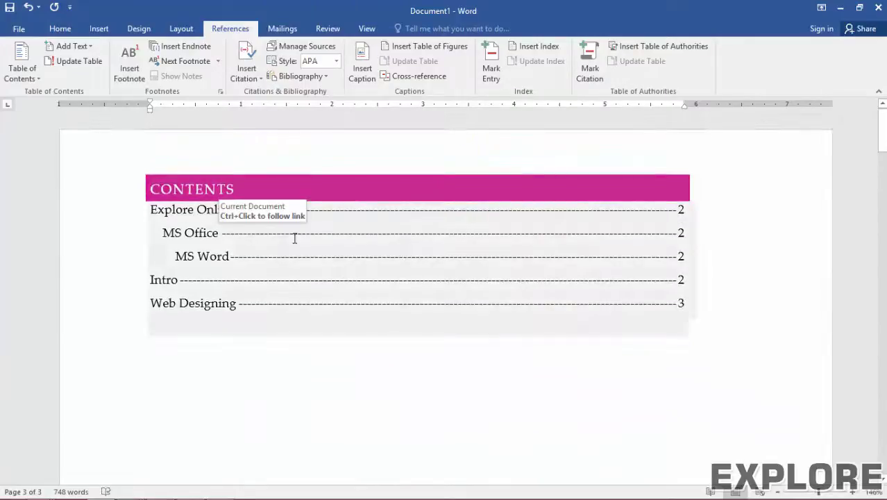
left_click(198, 321)
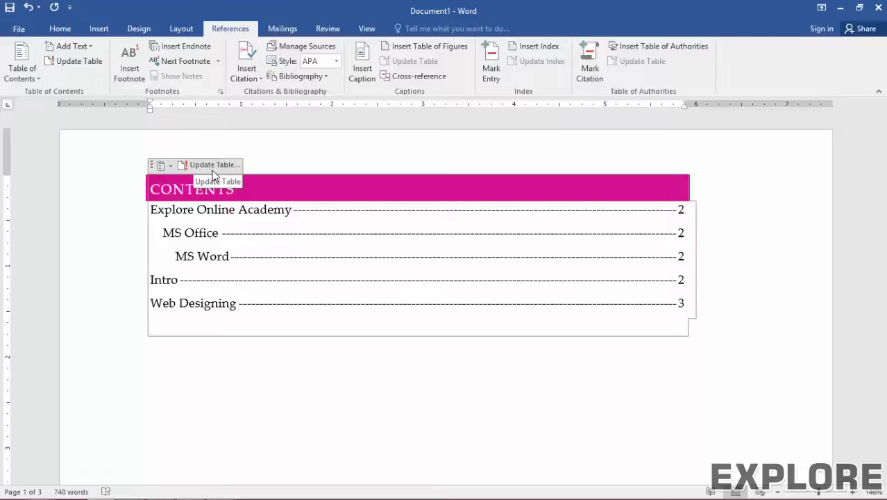
left_click(84, 71)
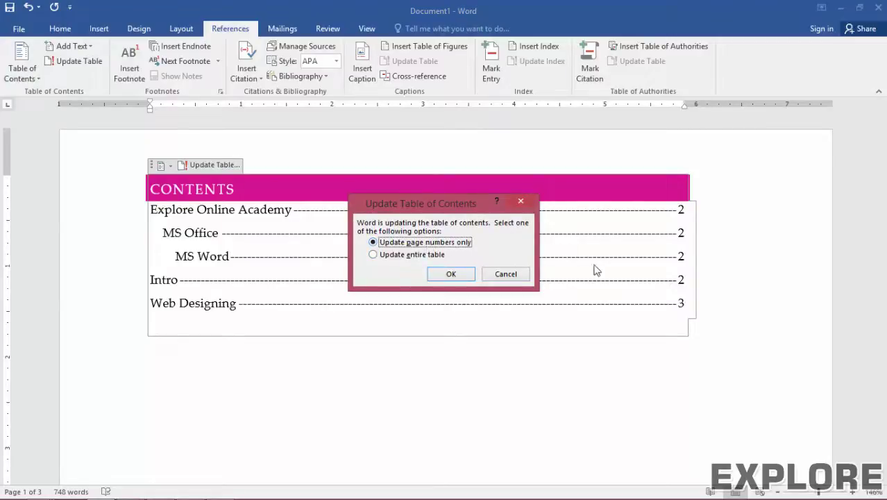
left_click(507, 273)
scroll(364, 417, "down", 10)
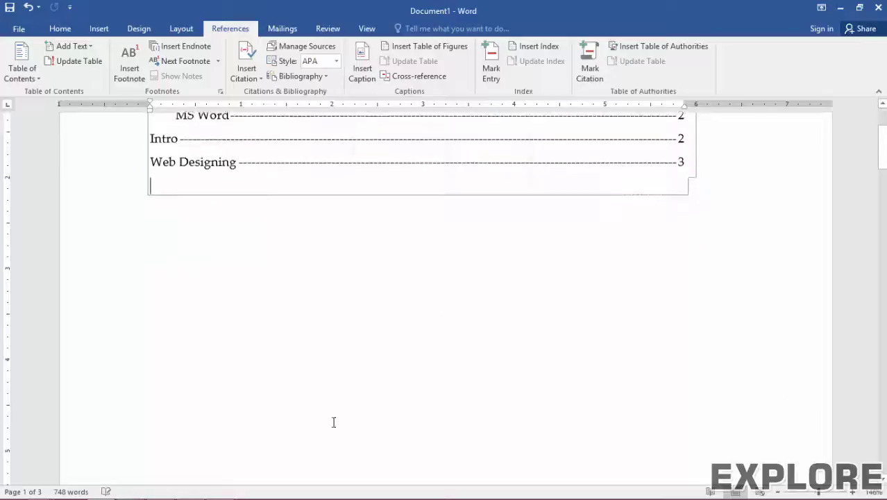
- Follow the MS Office entry in the table of contents and insert a page break before that heading
scroll(434, 334, "up", 10)
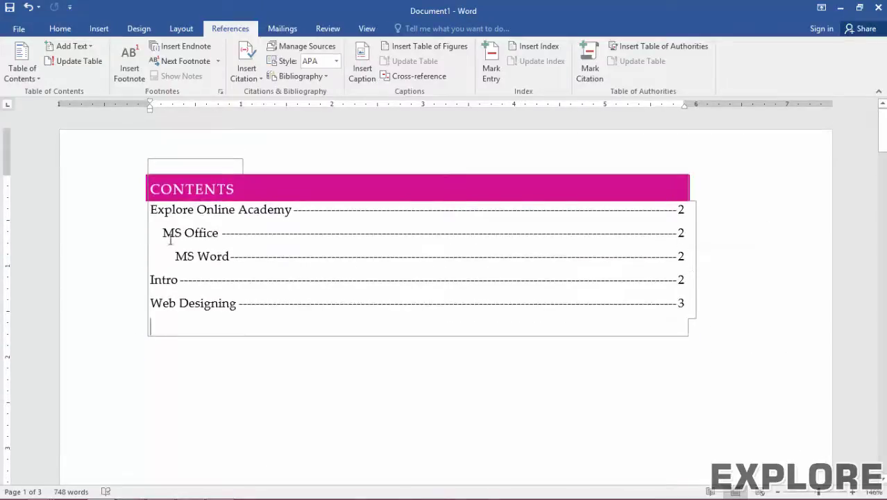
left_click(184, 240, "ctrl")
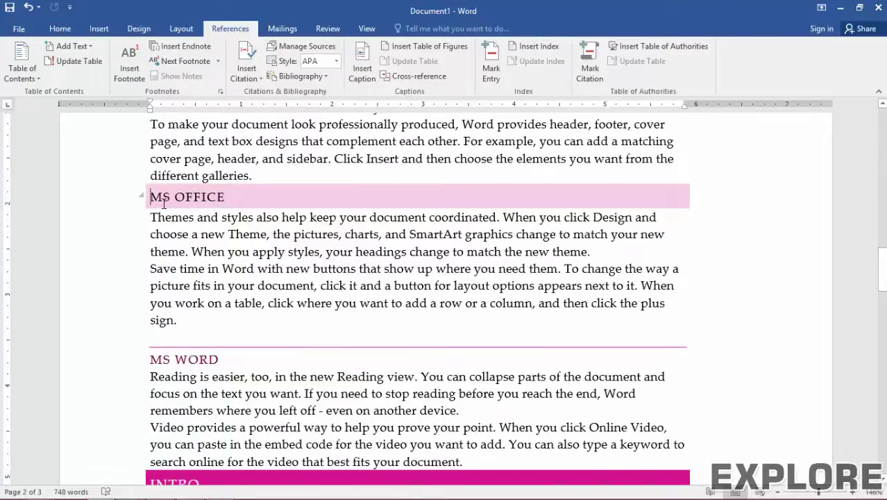
key("ctrl+Return")
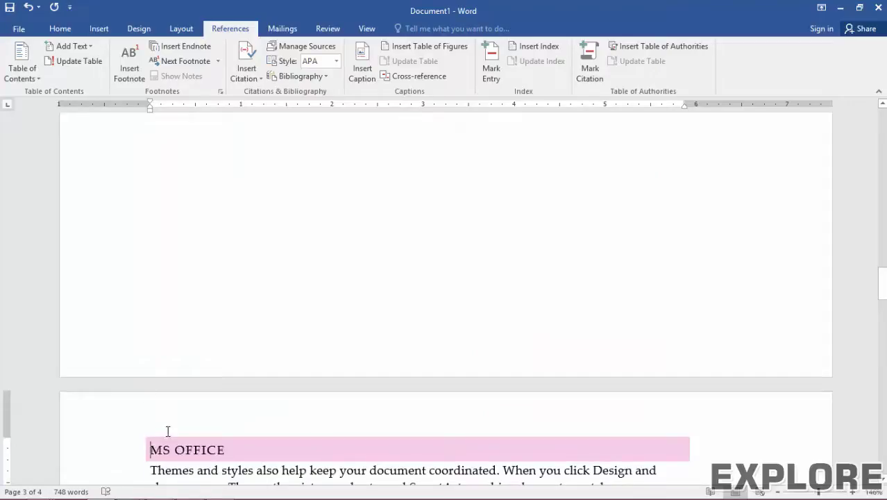
- Insert a page break before the MS Word heading so it starts on a new page
scroll(173, 416, "up", 2)
scroll(172, 416, "down", 9)
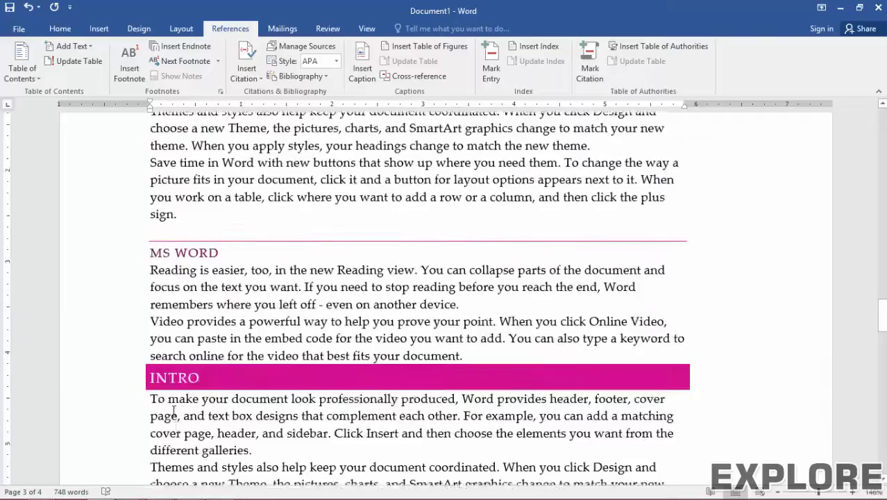
scroll(173, 414, "down", 2)
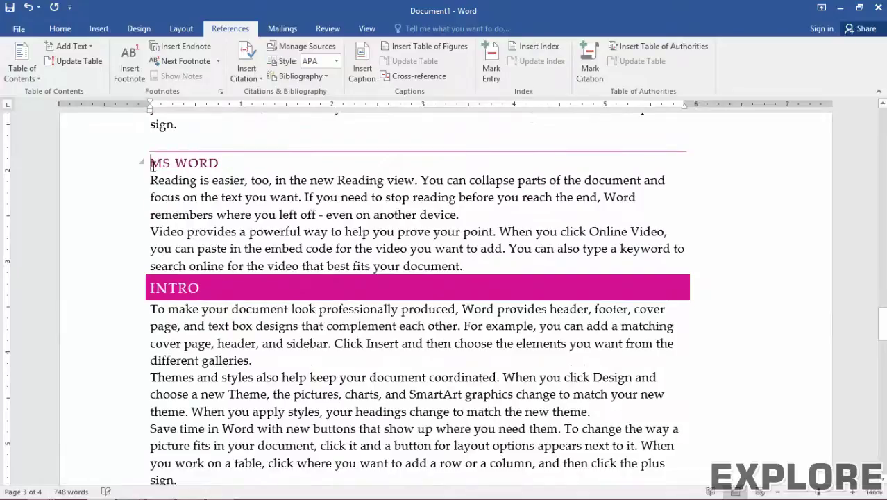
key("ctrl+Return")
scroll(209, 290, "down", 9)
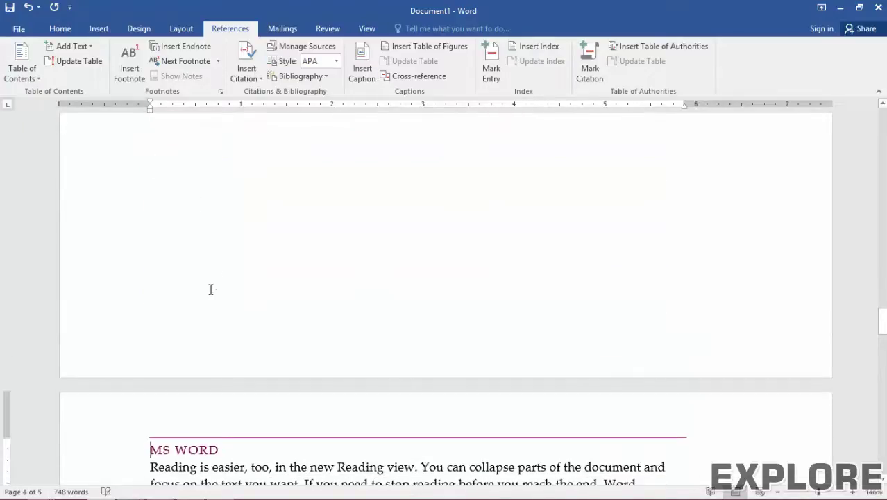
- Update the table of contents on the first page, refreshing the page numbers only
scroll(211, 294, "up", 20)
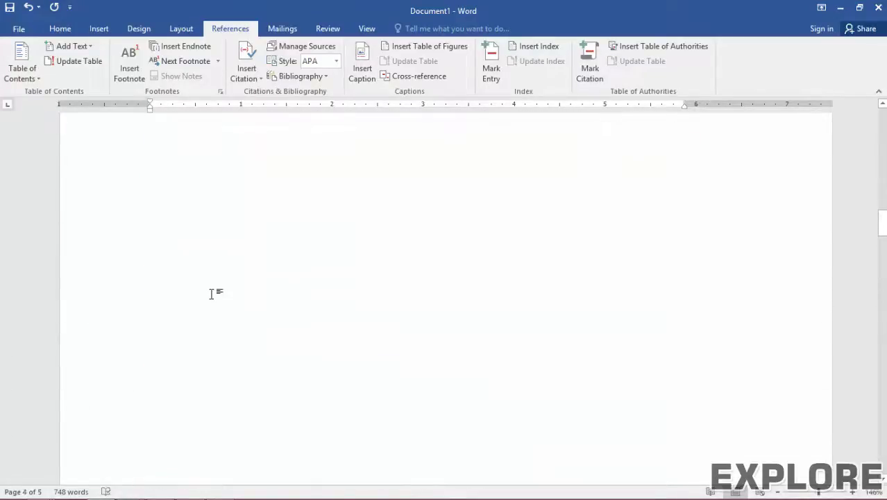
scroll(211, 294, "up", 10)
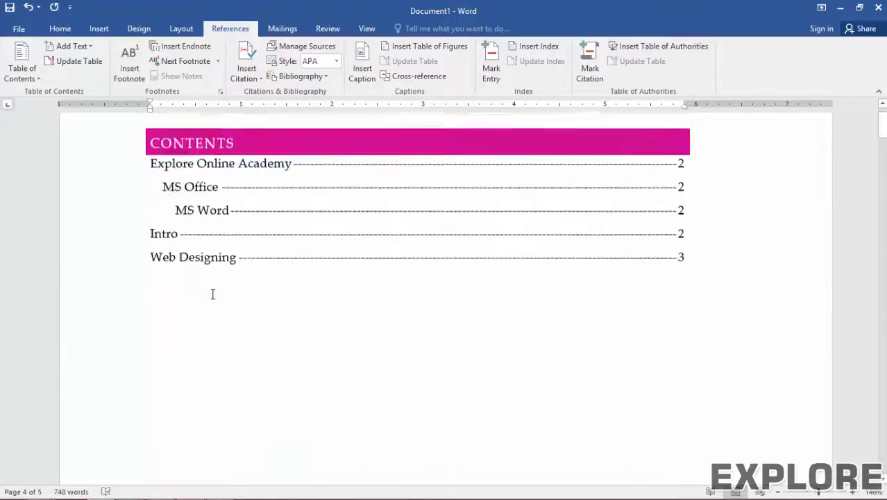
left_click(306, 287)
left_click(408, 279)
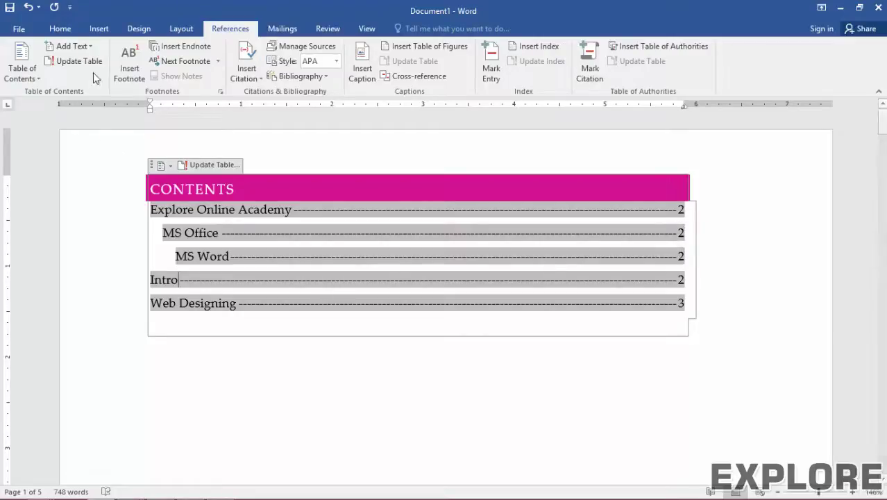
left_click(78, 61)
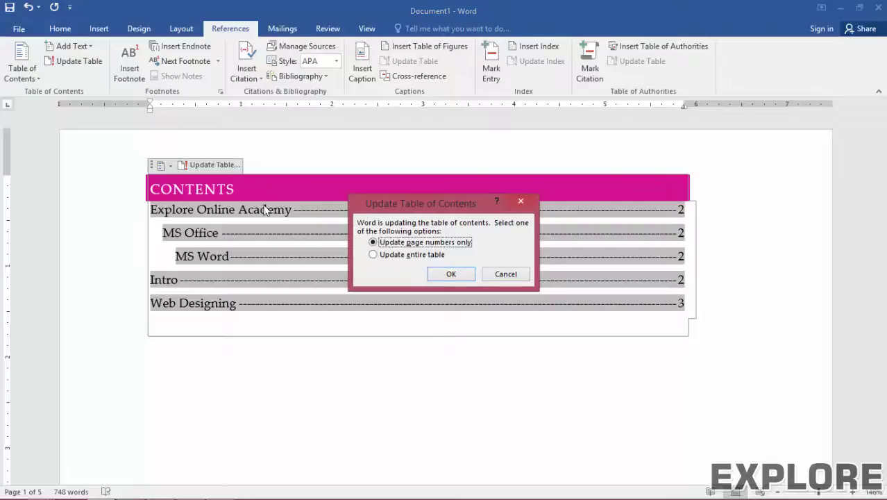
left_click(454, 276)
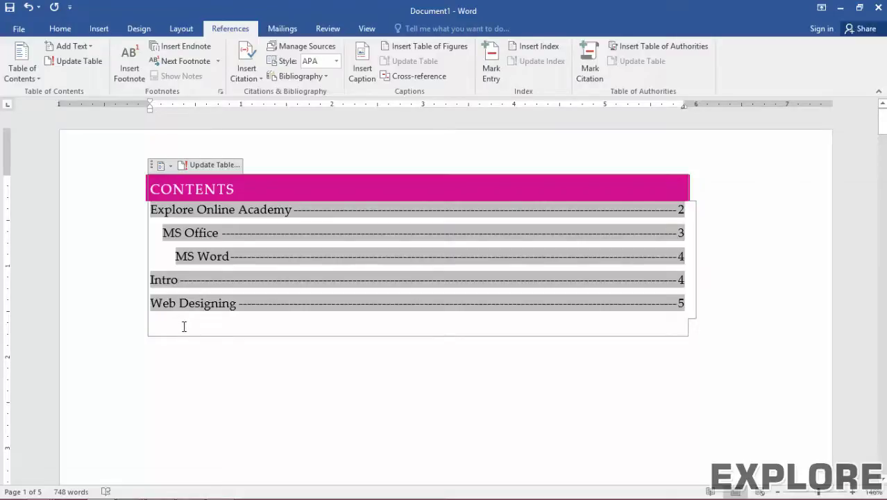
- Update the entire table of contents to include the new headings, and place the cursor below it
left_click(89, 61)
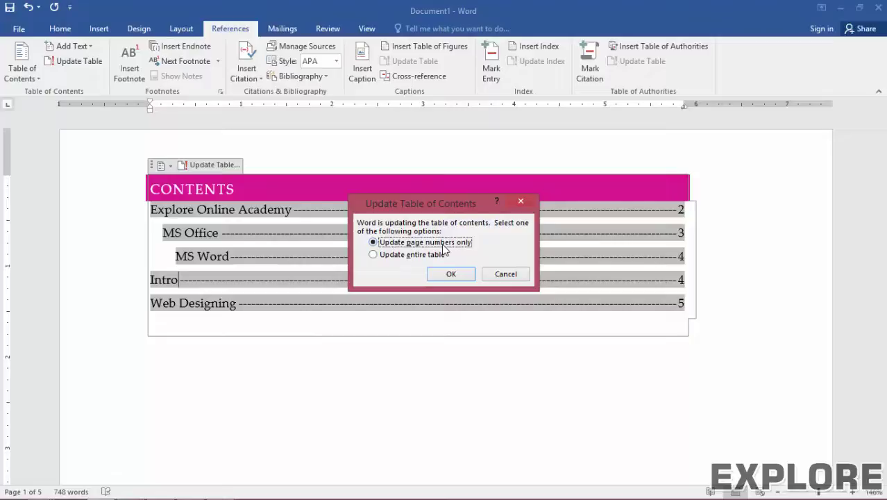
left_click(400, 257)
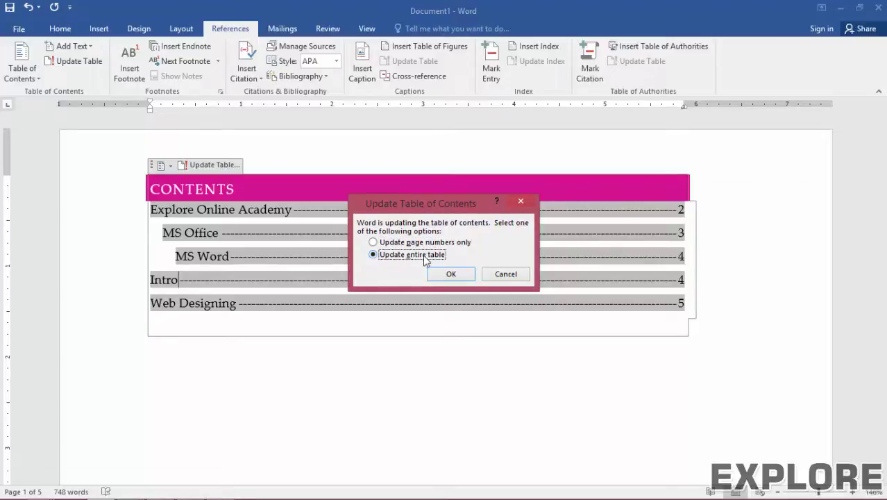
left_click(438, 273)
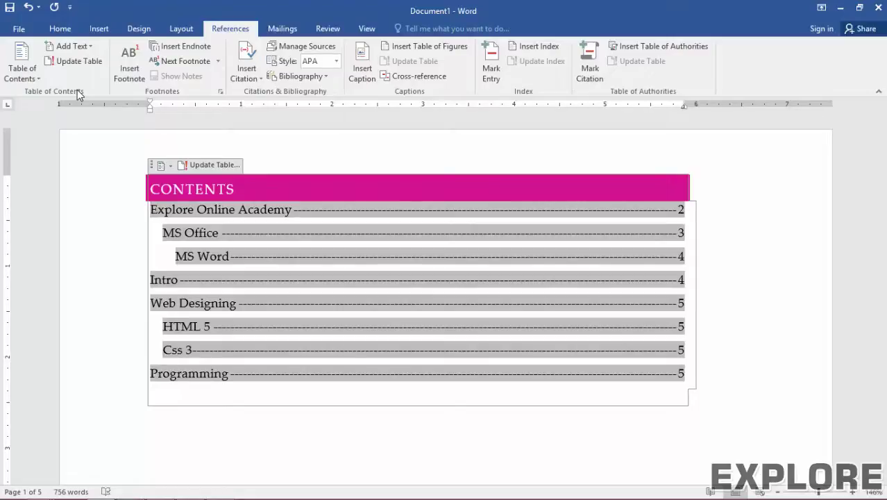
scroll(77, 90, "down", 1)
left_click(231, 29)
scroll(242, 295, "down", 3)
left_click(241, 295)
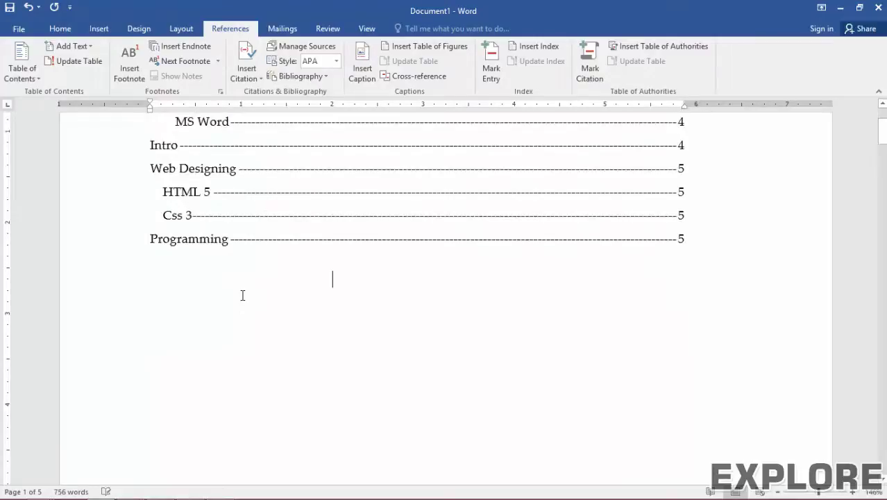